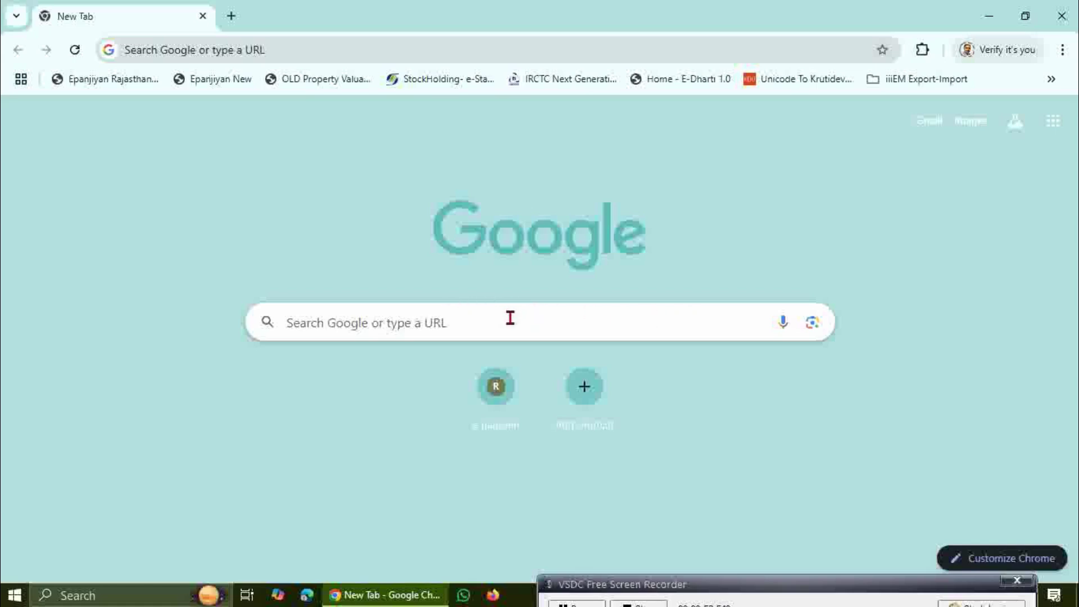
Search Google for 'egras'.
left_click(510, 318)
type("g")
key("BackSpace")
type("eg")
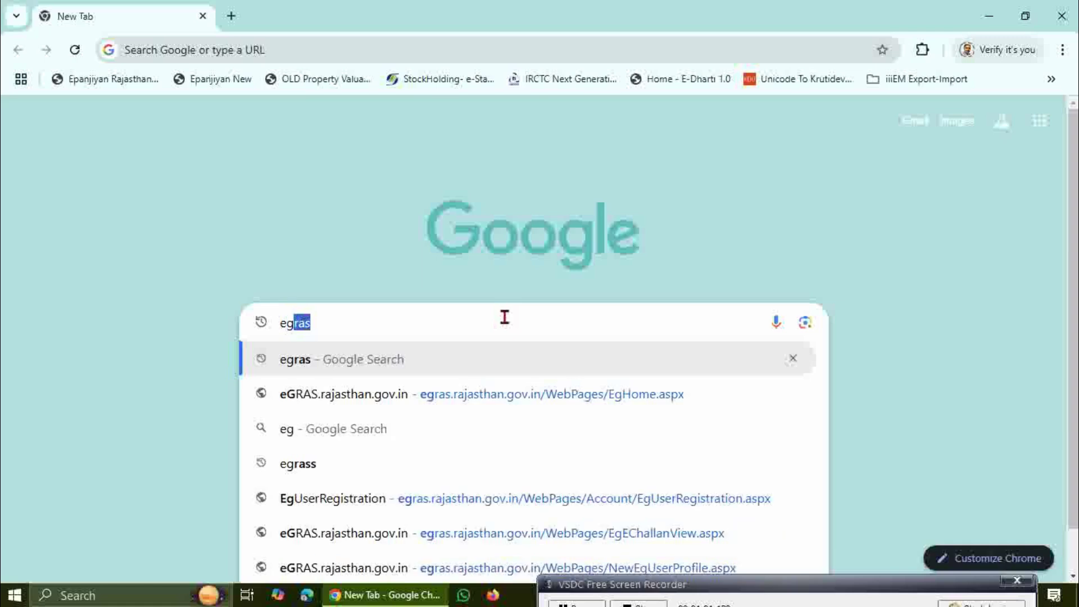
type("a")
key("BackSpace")
type("ras")
key("Return")
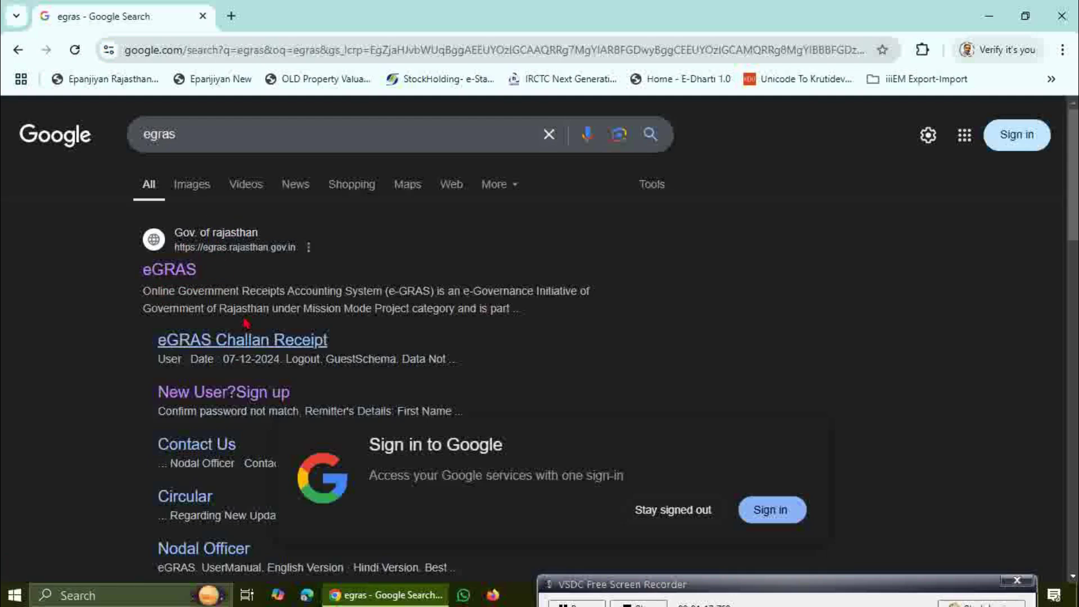
Open the official eGRAS Government of Rajasthan website from the results.
left_click(185, 273)
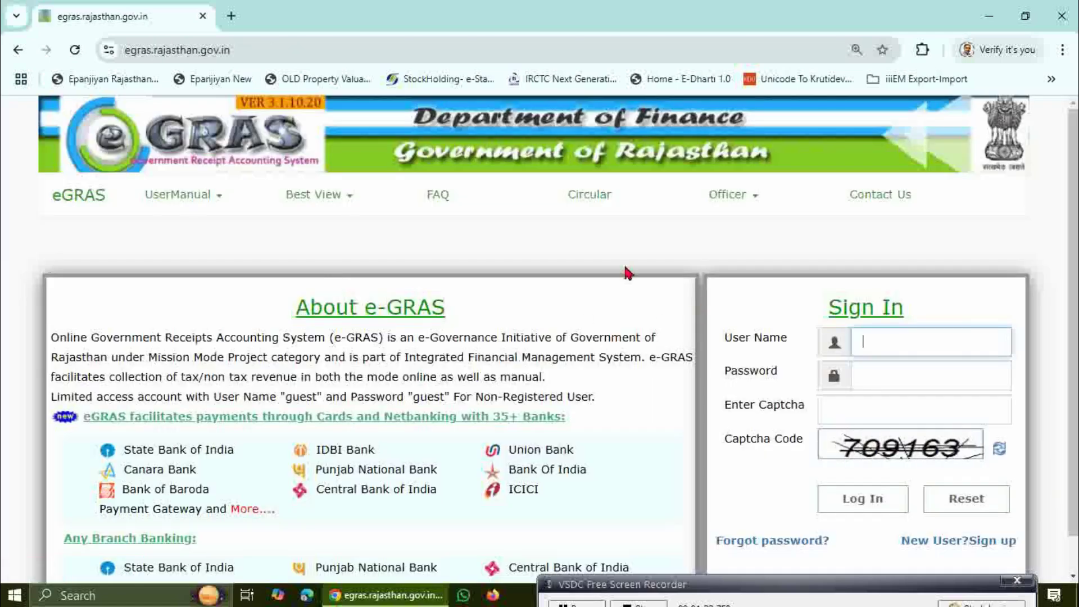
scroll(628, 274, "down", 1)
scroll(627, 272, "up", 1)
scroll(585, 301, "down", 1)
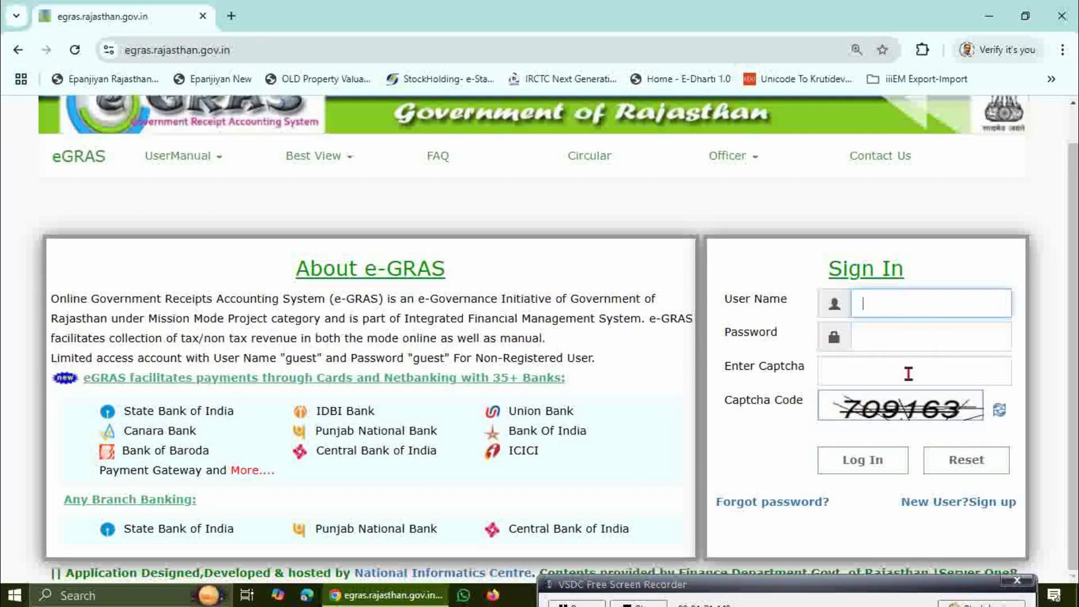
Go to Log In and follow the New User sign-up link to the registration form.
left_click(885, 460)
left_click(964, 504)
scroll(571, 336, "down", 1)
scroll(572, 338, "up", 1)
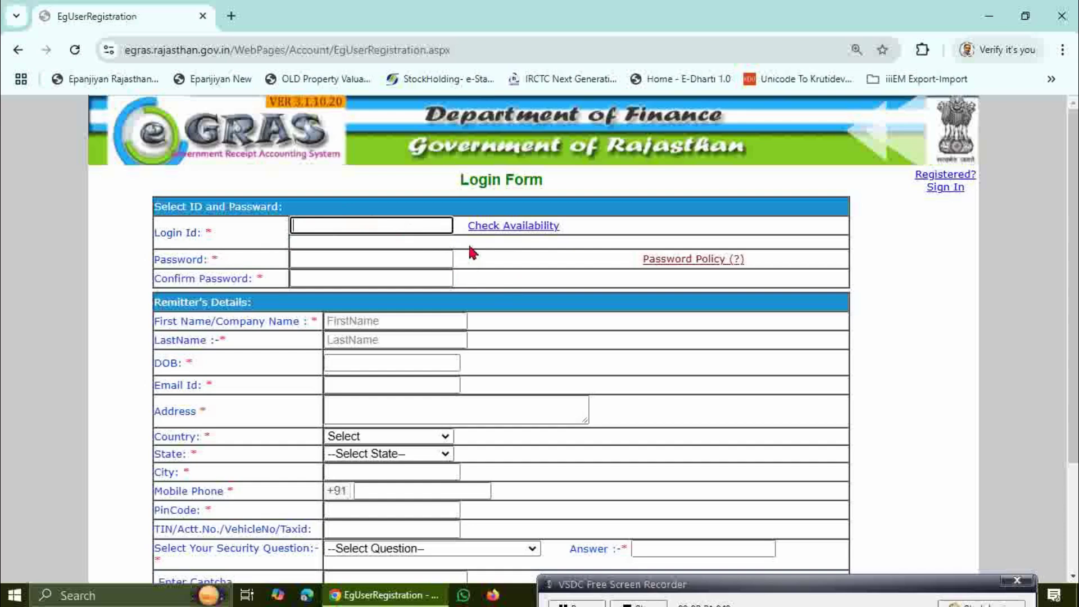
Enter the chosen login ID and check availability until it is confirmed.
type("Arlip")
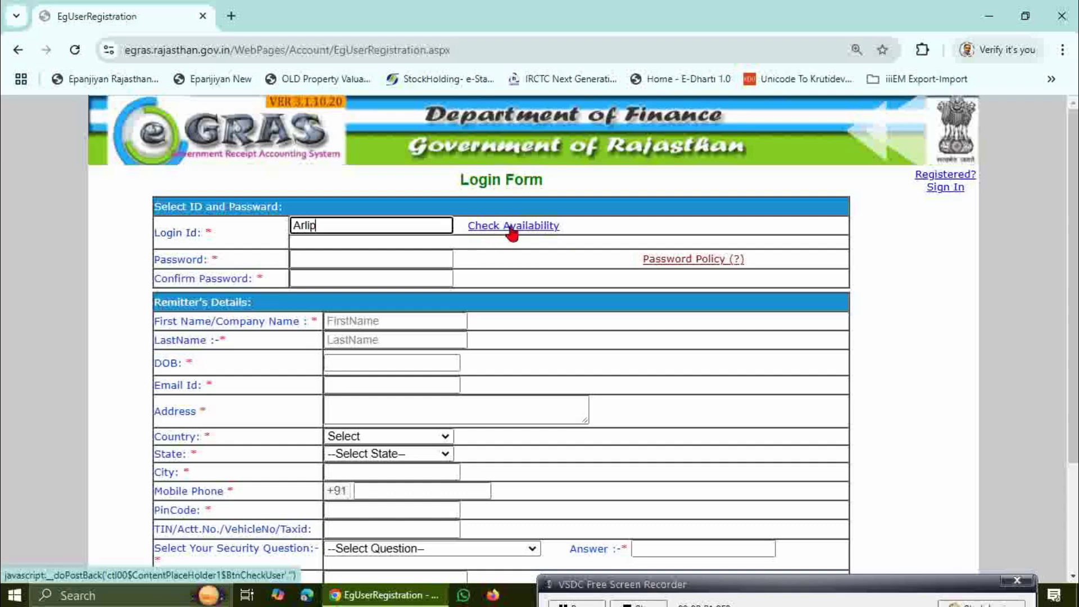
left_click(511, 226)
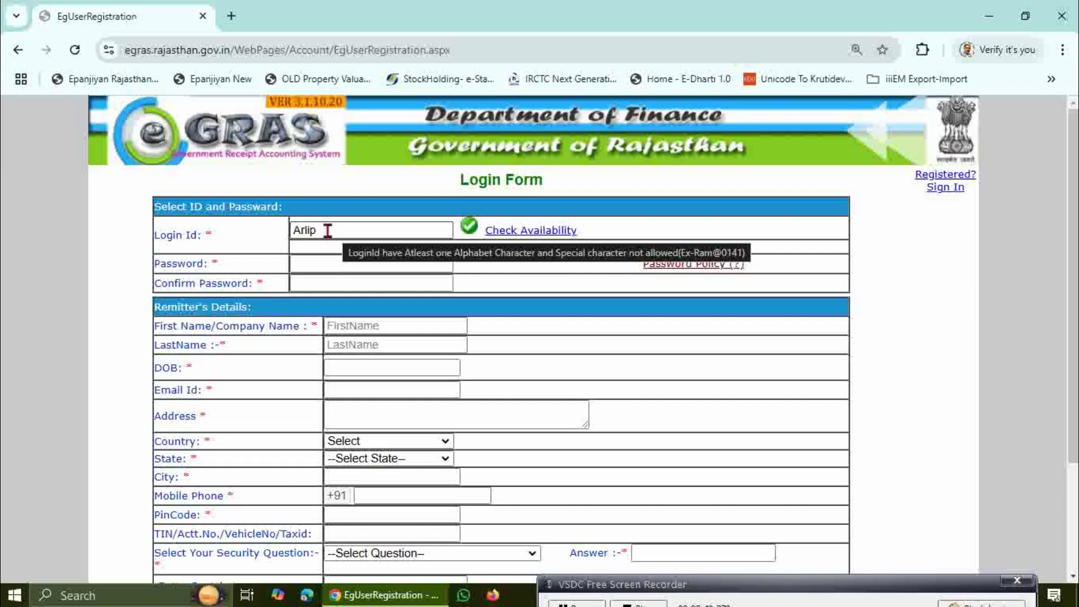
left_click(517, 231)
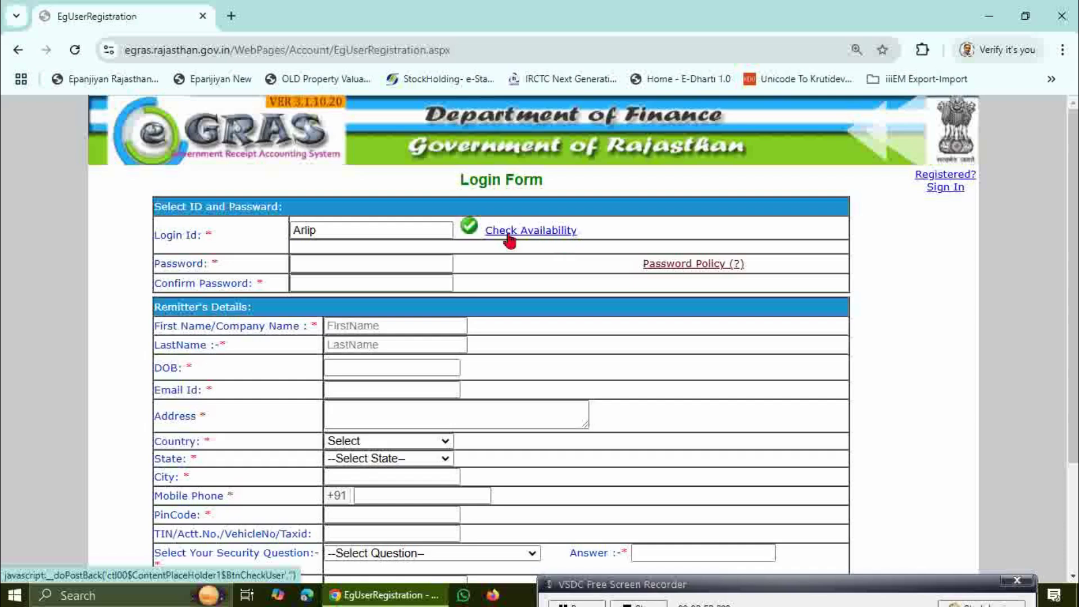
left_click(362, 262)
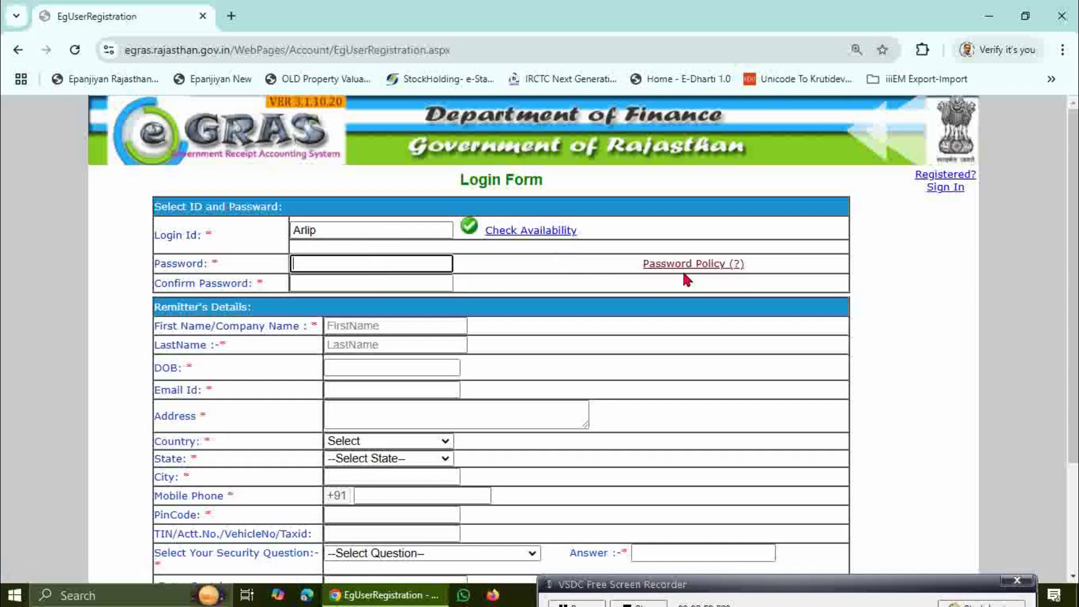
Enter a password rated Excellent and retype it in Confirm Password.
type("A")
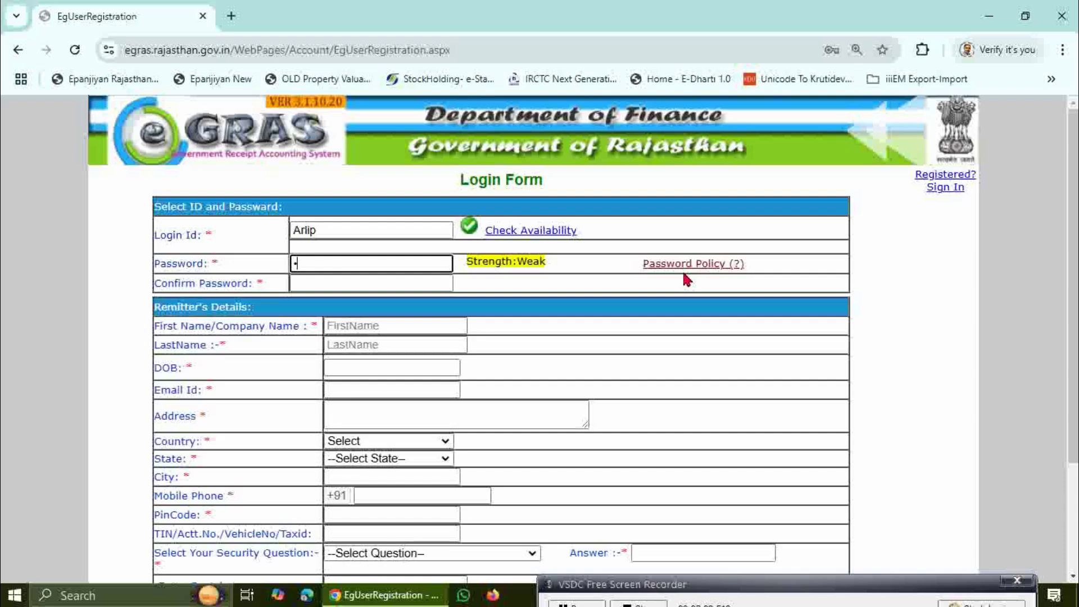
key("BackSpace")
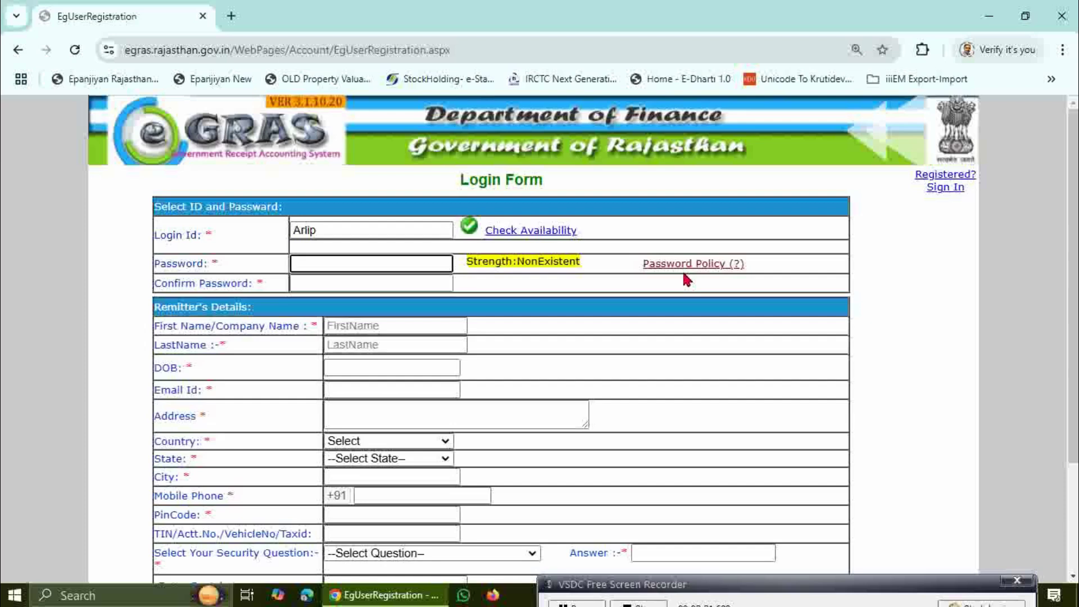
type("a****")
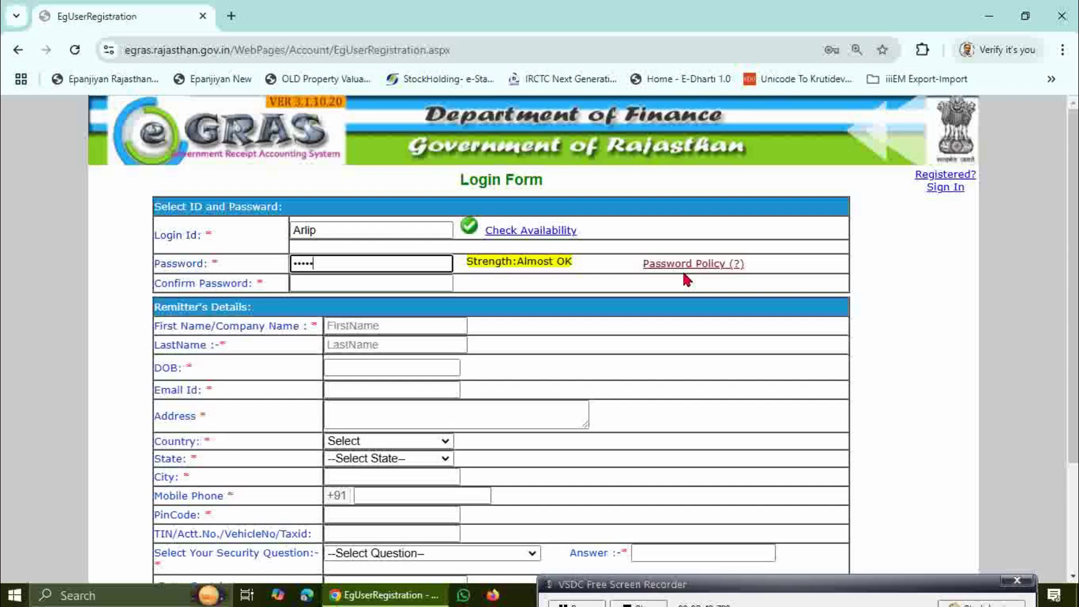
type("*")
type("•••")
left_click(353, 284)
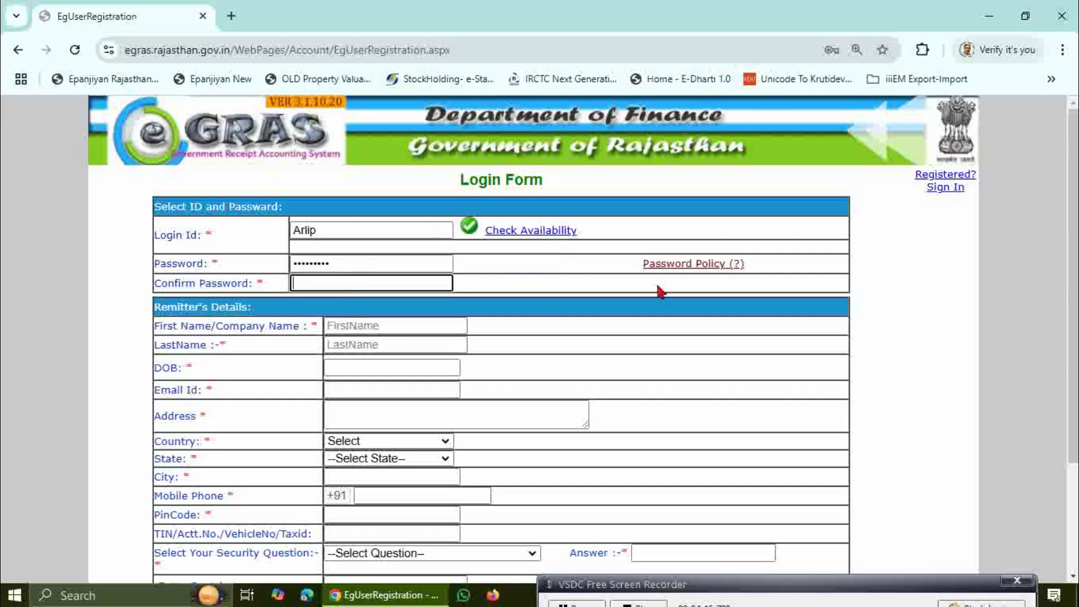
scroll(493, 309, "down", 1)
Enter the remitter's first name, last name and date of birth.
left_click(414, 313)
type("A")
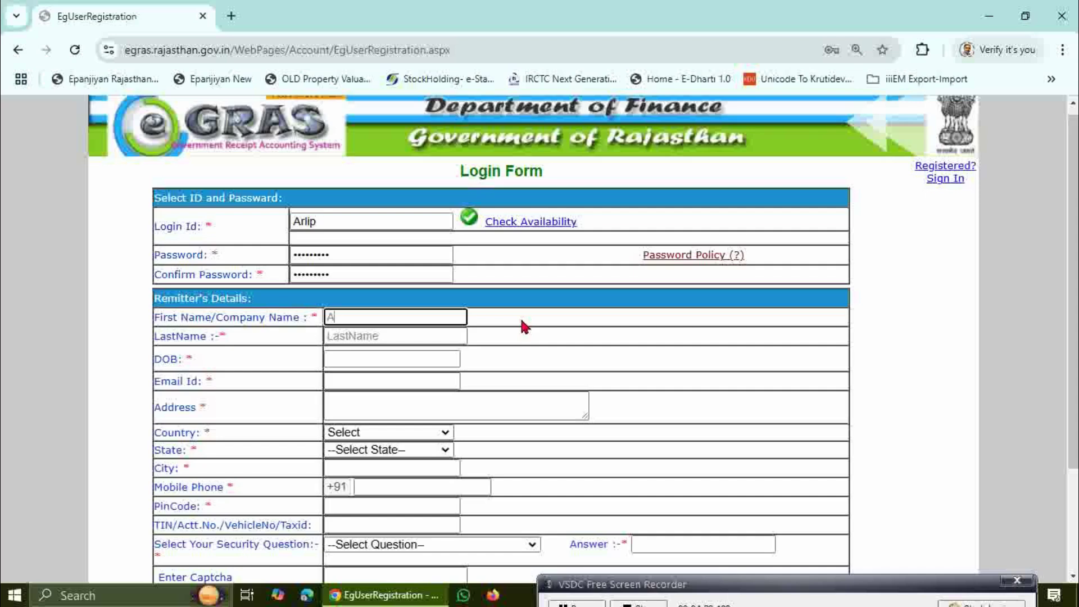
type("rlip")
key("Tab")
type("impex")
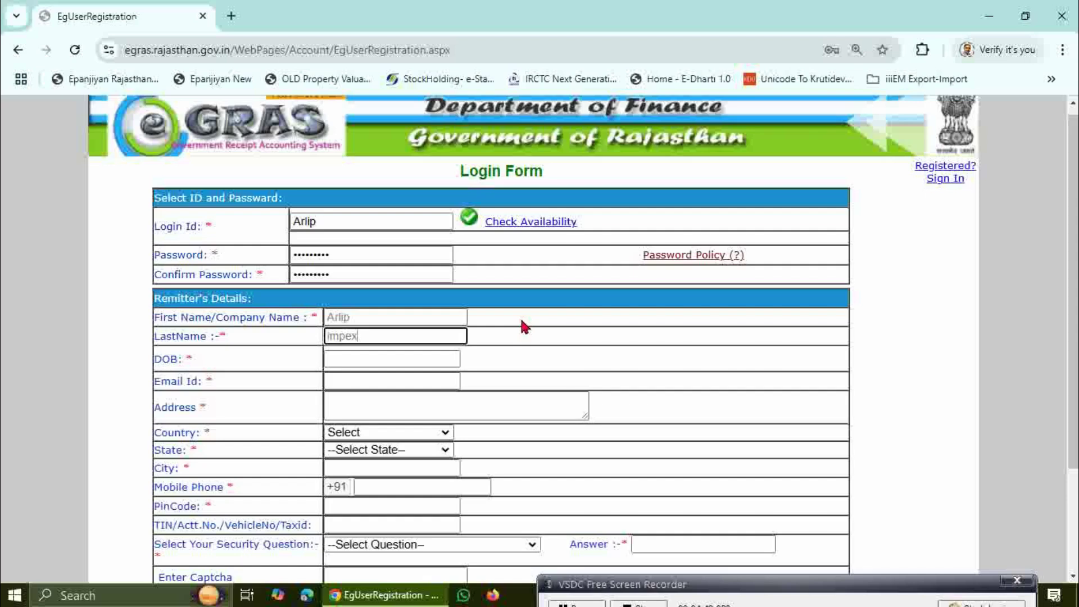
key("Tab")
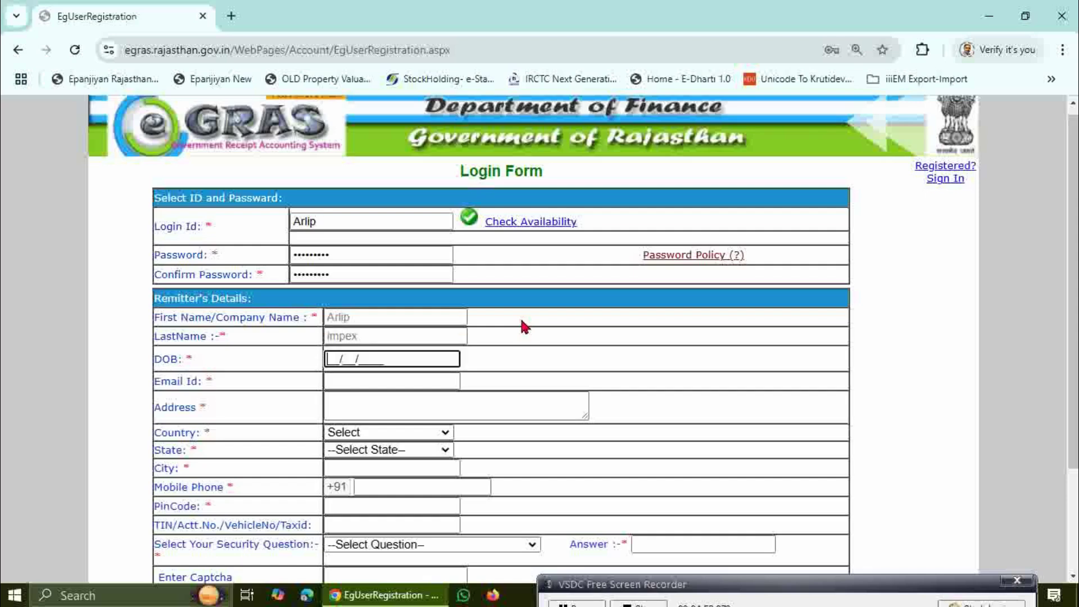
type("01/02/1970")
Fill in the remitter's e-mail address and begin the postal address.
key("Tab")
scroll(569, 313, "down", 2)
type("arli")
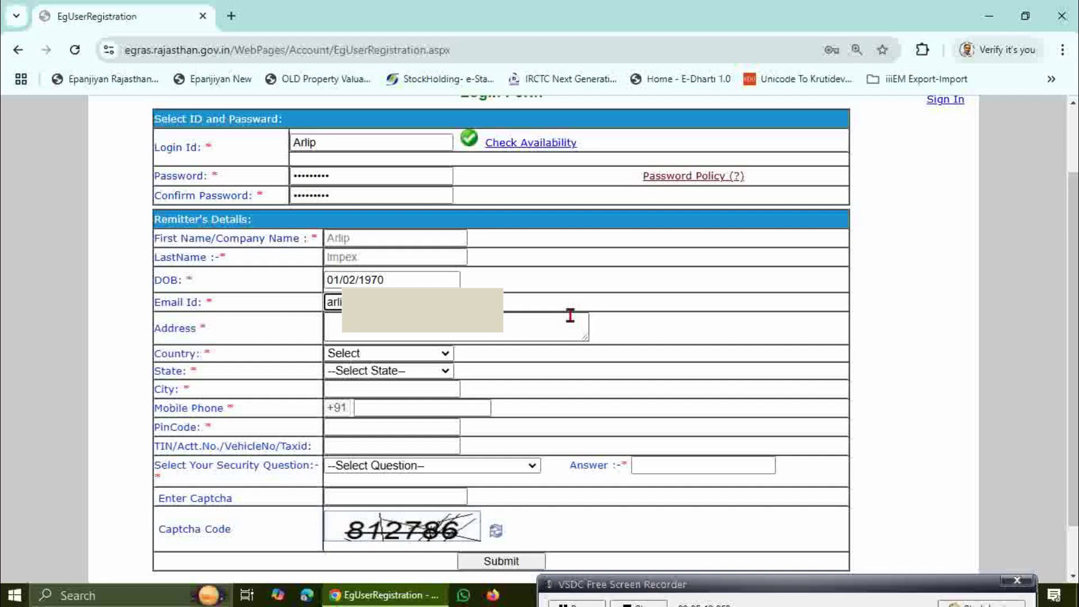
left_click(570, 315)
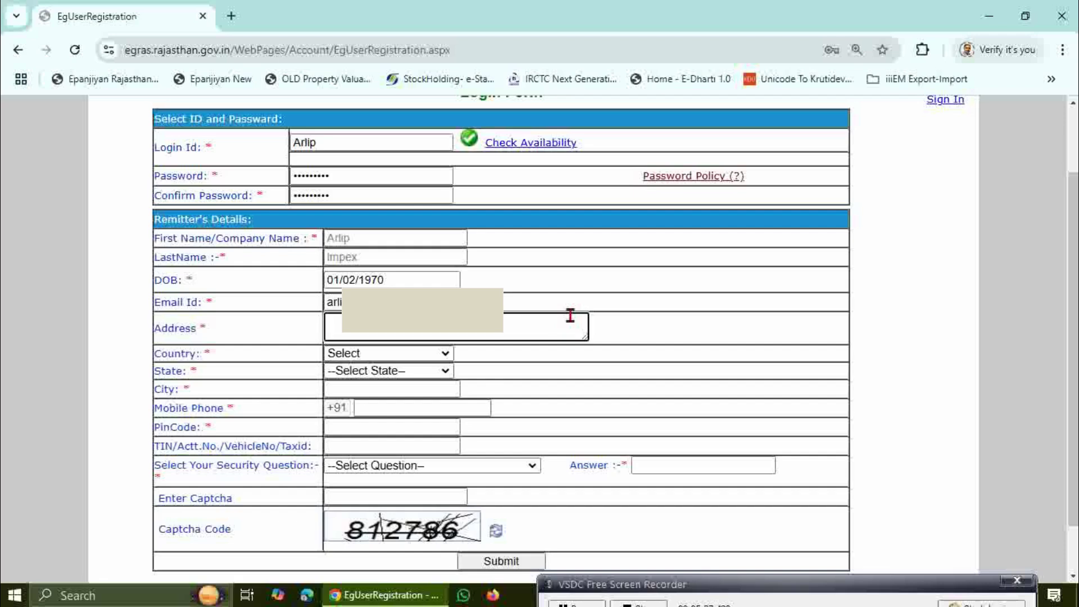
type("ara")
key("Tab")
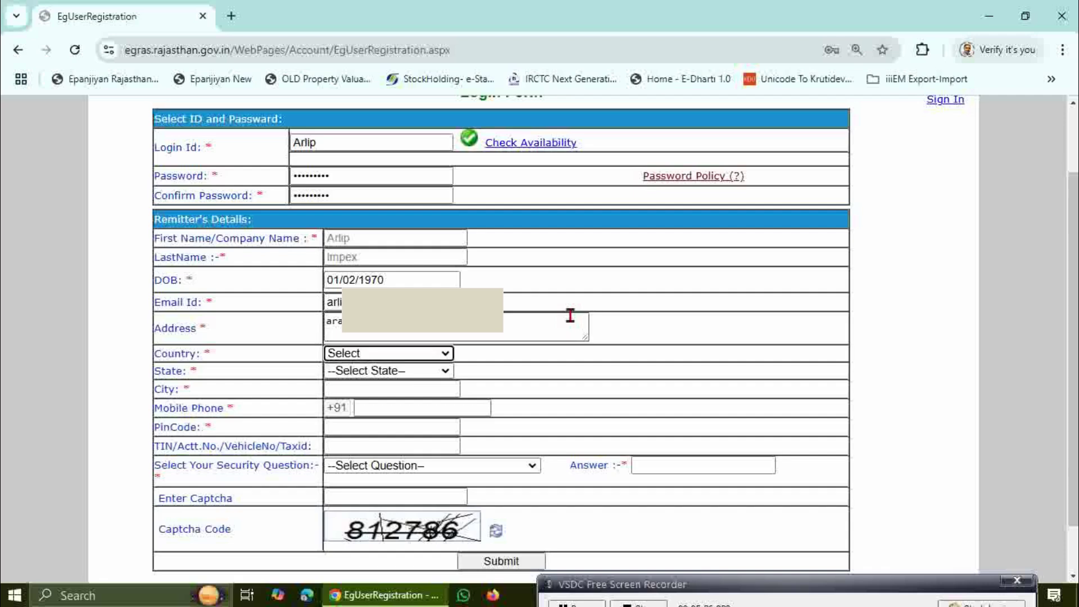
Set the country to India and the state to Rajasthan.
left_click(434, 356)
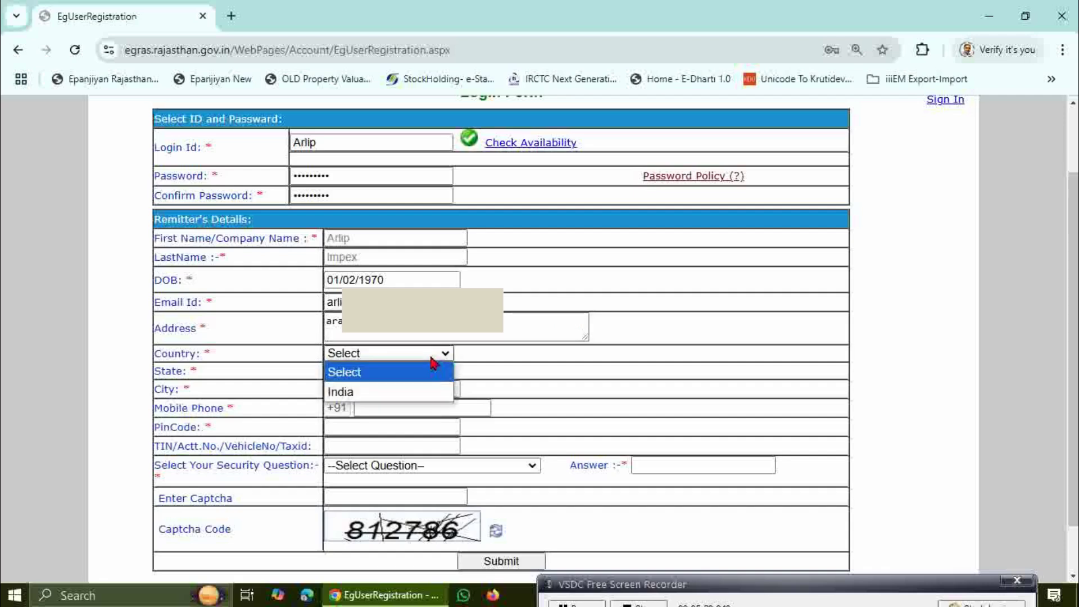
left_click(420, 394)
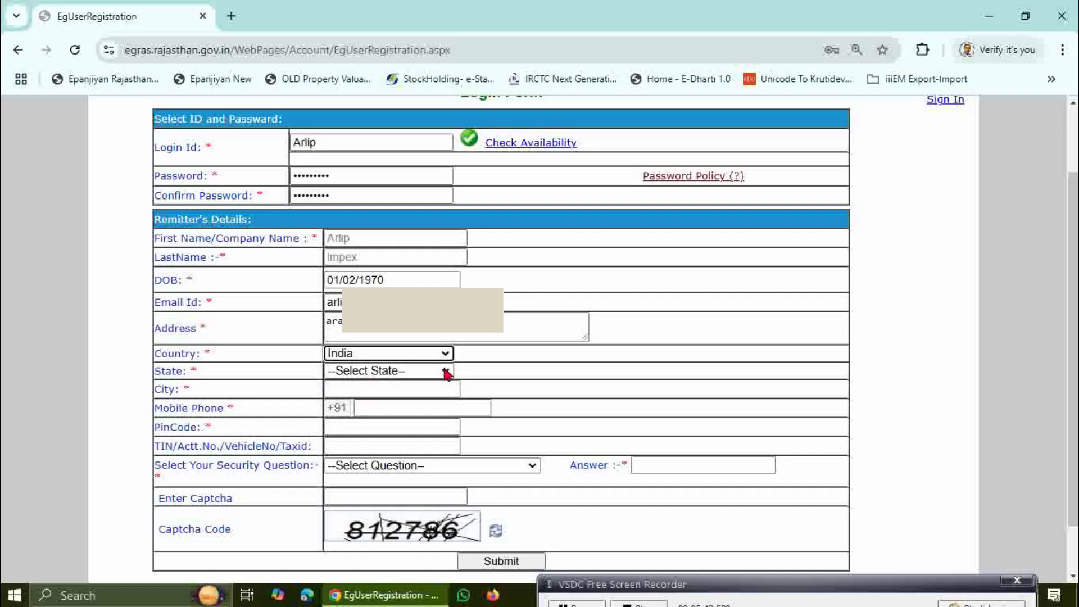
left_click(446, 370)
key("r")
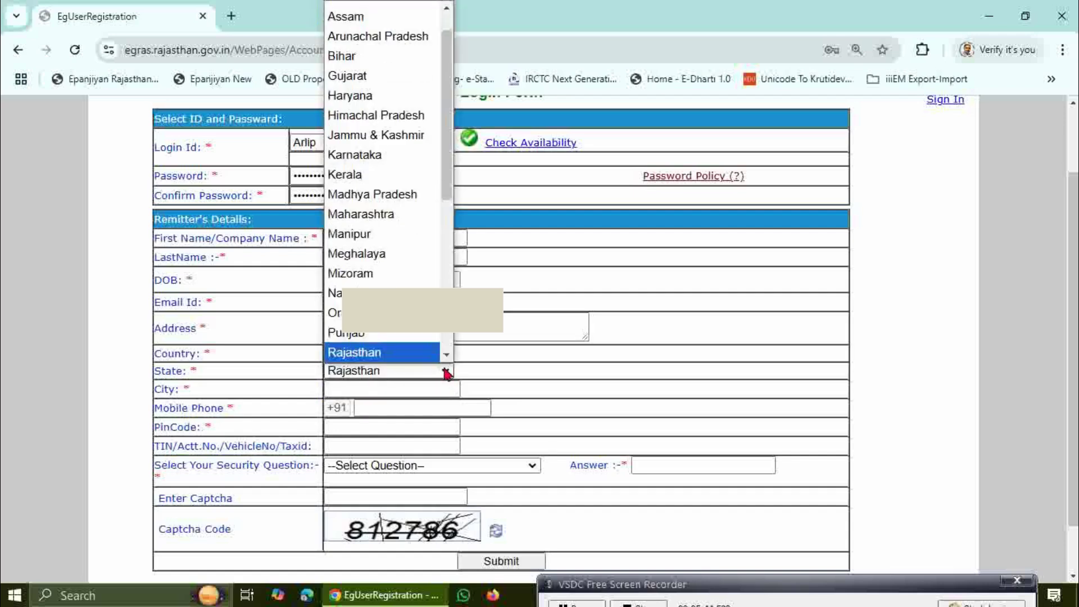
left_click(419, 354)
Fill in the city, mobile number and PIN code.
left_click(411, 389)
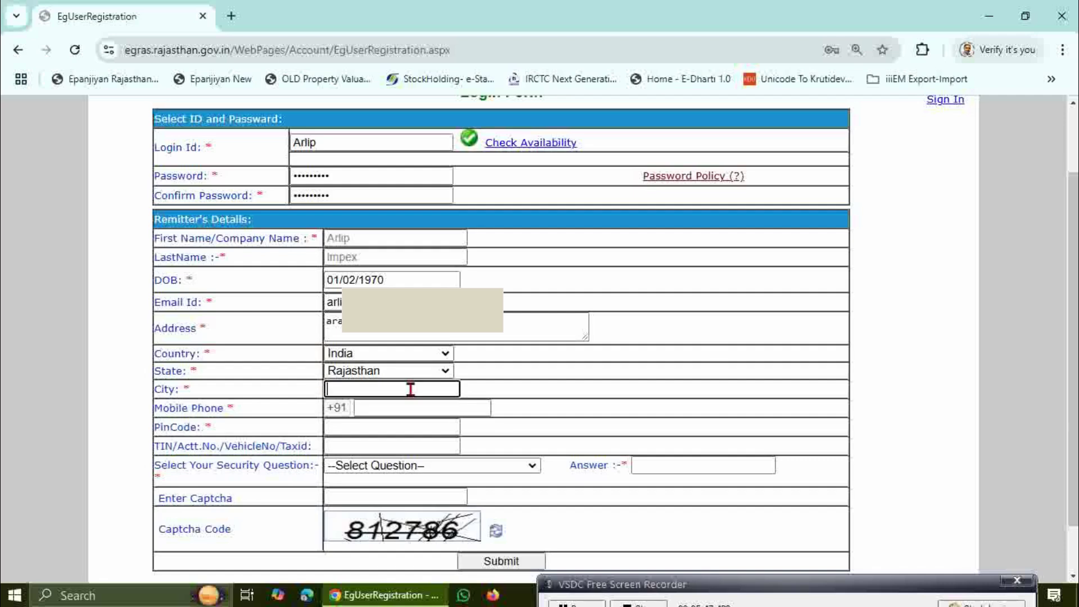
type("A")
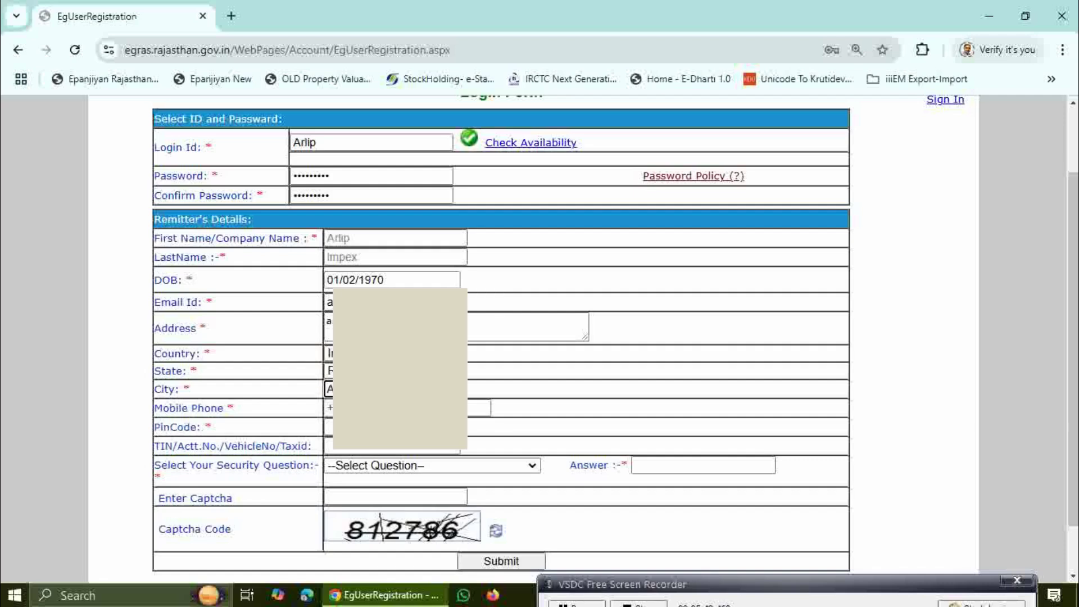
left_click(479, 408)
key("Tab")
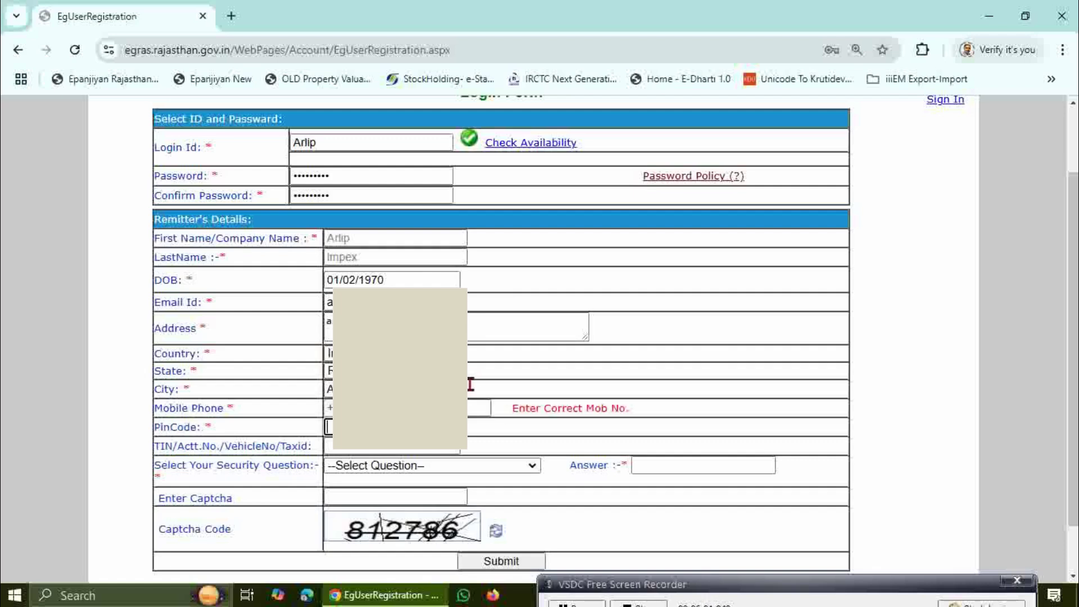
type("3")
scroll(472, 385, "down", 1)
key("Tab")
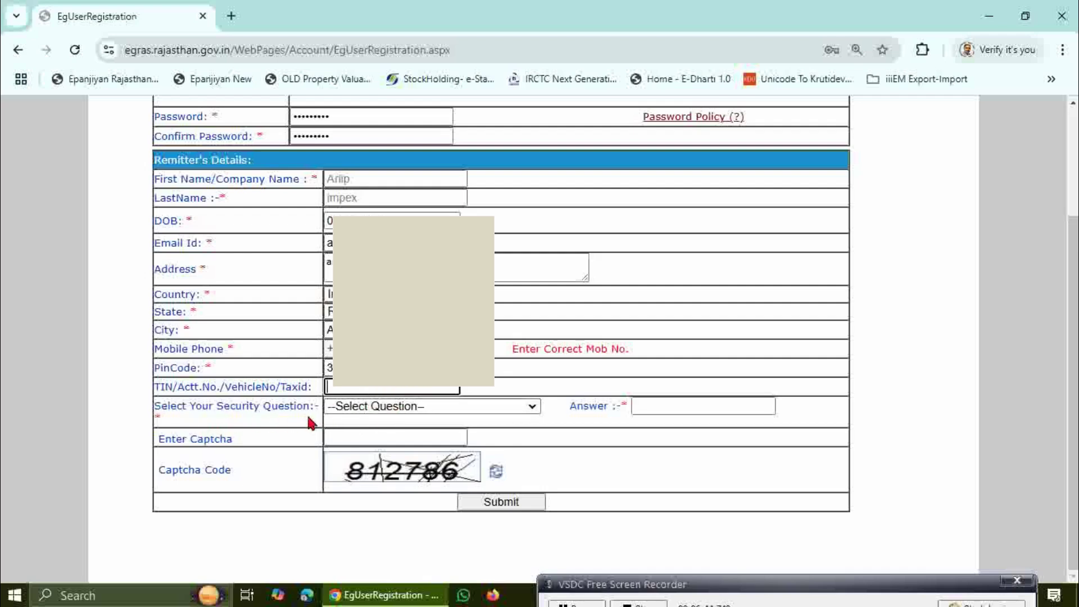
Choose the security question "What's your Birth place?" and give its answer.
left_click(525, 411)
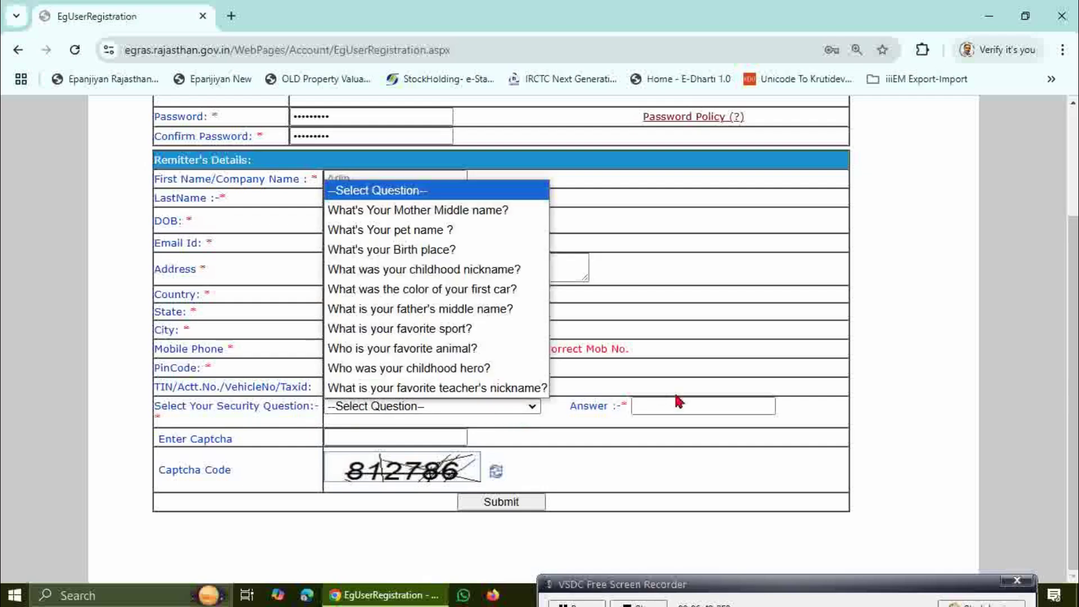
left_click(681, 403)
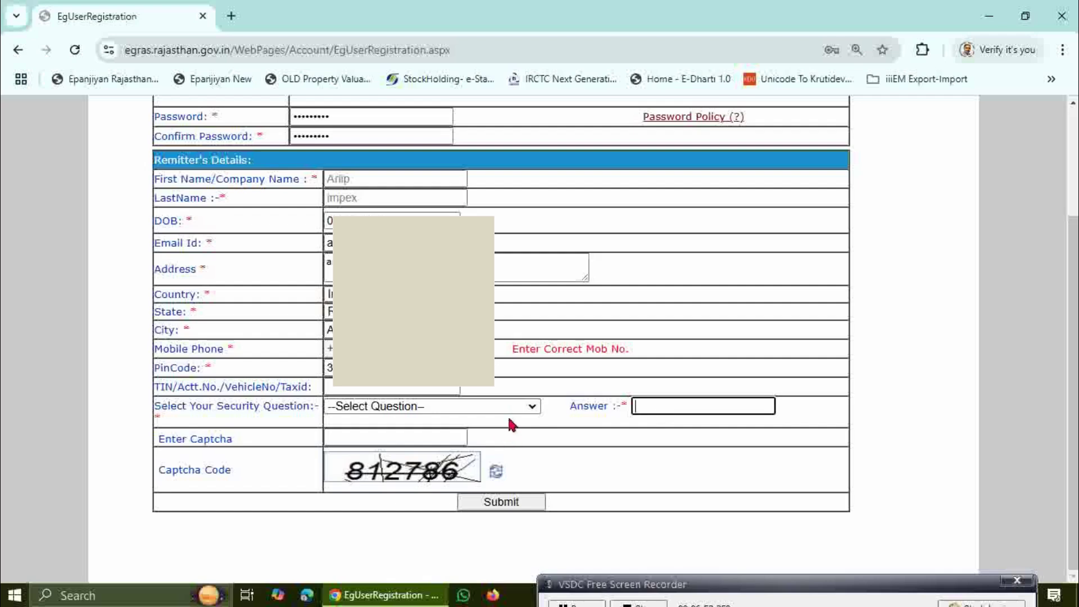
left_click(522, 413)
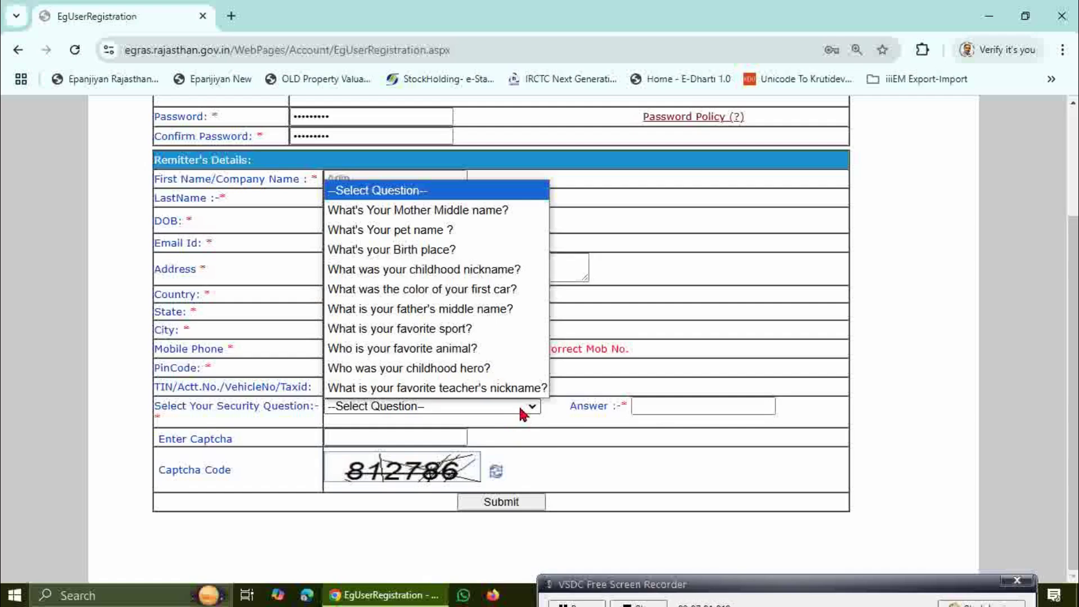
left_click(521, 413)
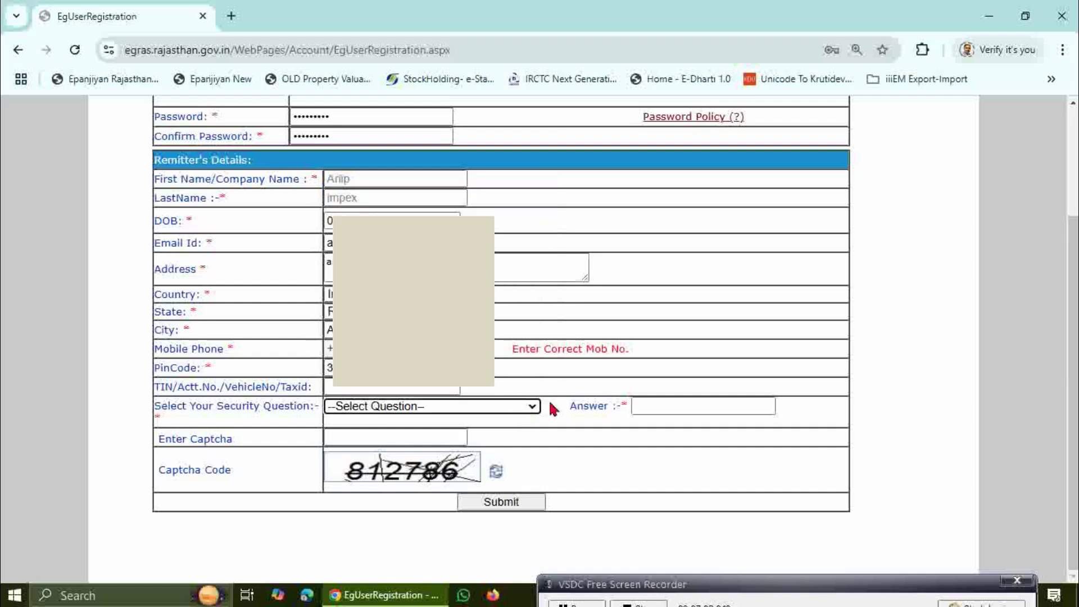
left_click(537, 410)
left_click(537, 409)
left_click(537, 411)
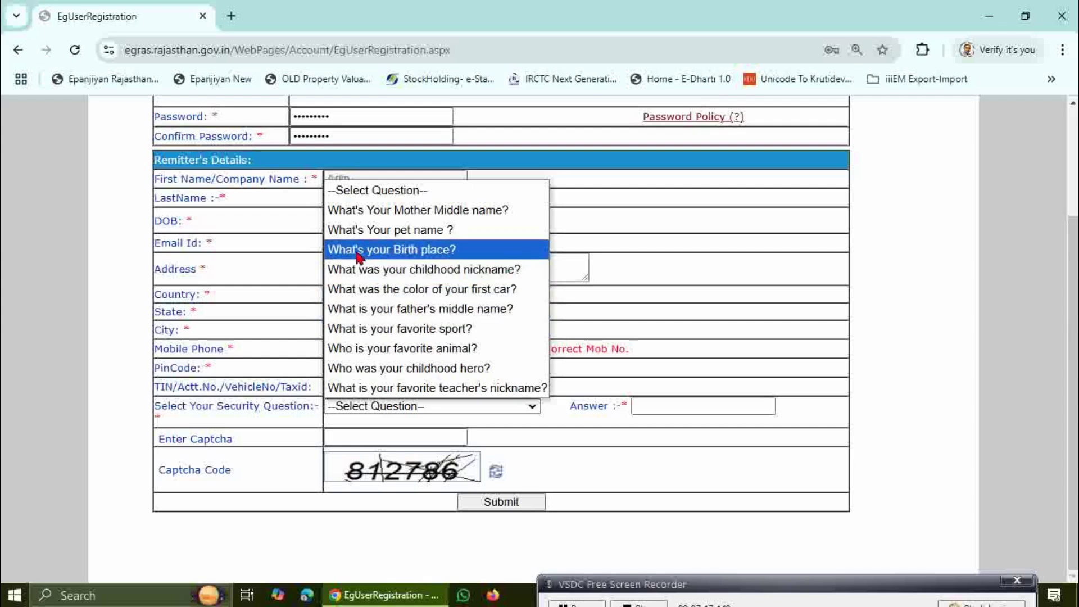
left_click(415, 249)
left_click(671, 405)
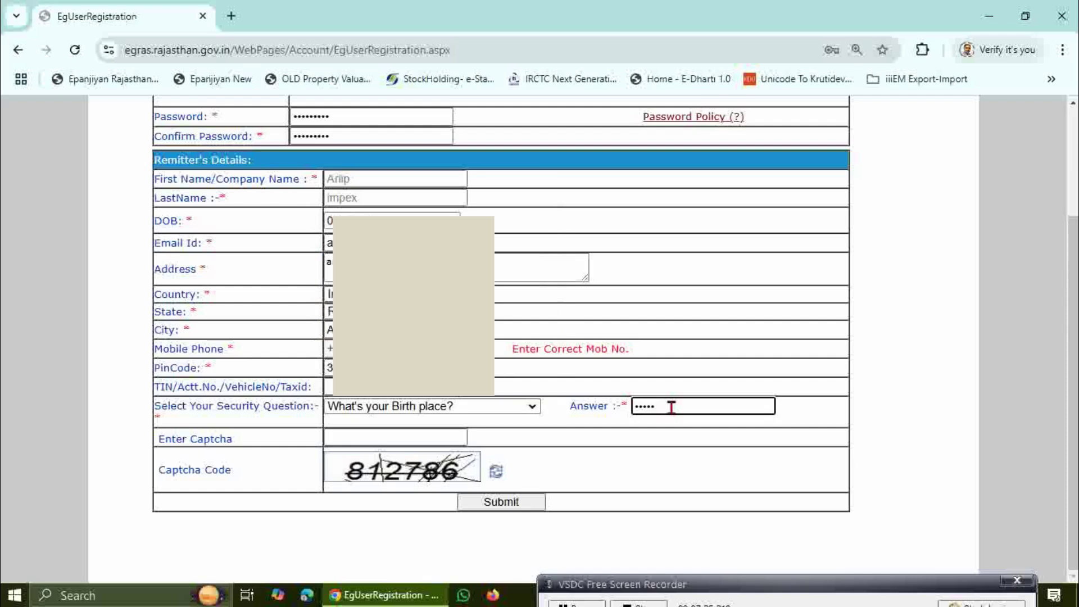
left_click(599, 473)
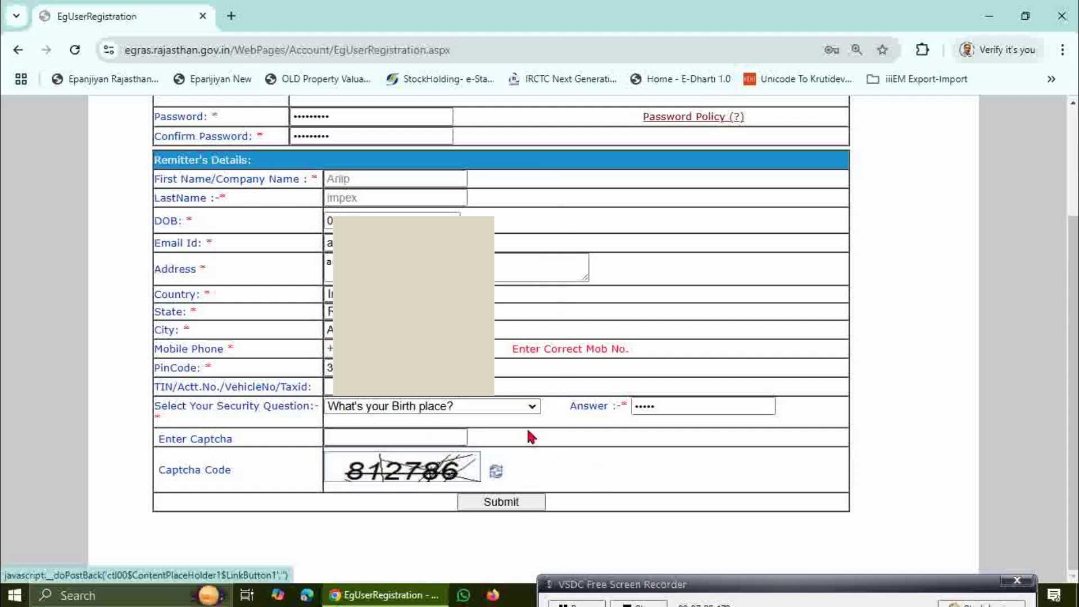
Enter the displayed captcha code.
left_click(385, 437)
type("812786")
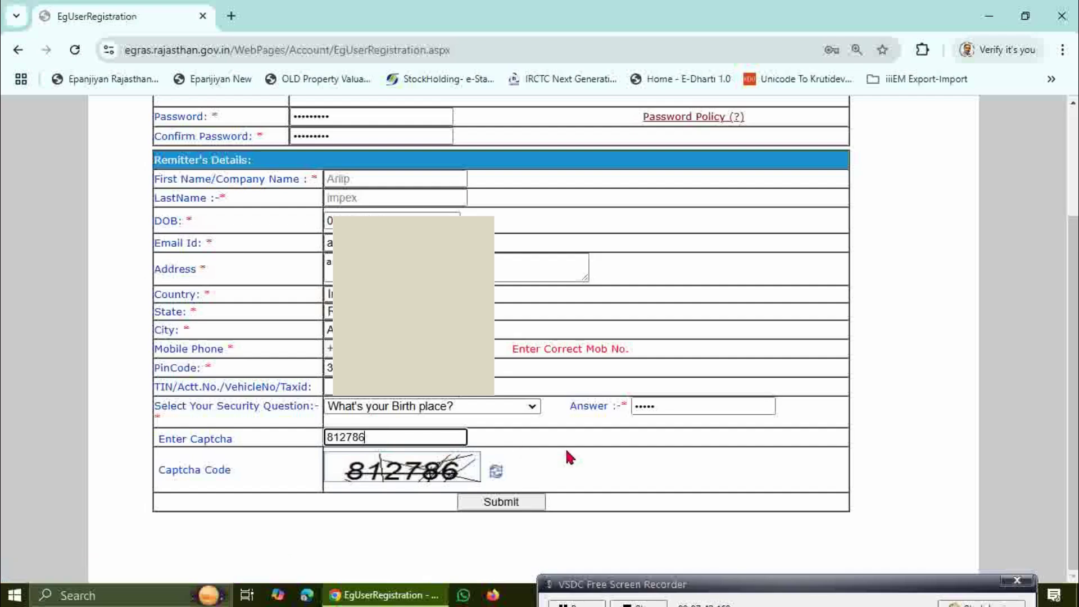
scroll(527, 436, "up", 1)
scroll(527, 437, "down", 1)
Submit the registration, verify it with the mobile OTP and dismiss the success alert.
left_click(520, 503)
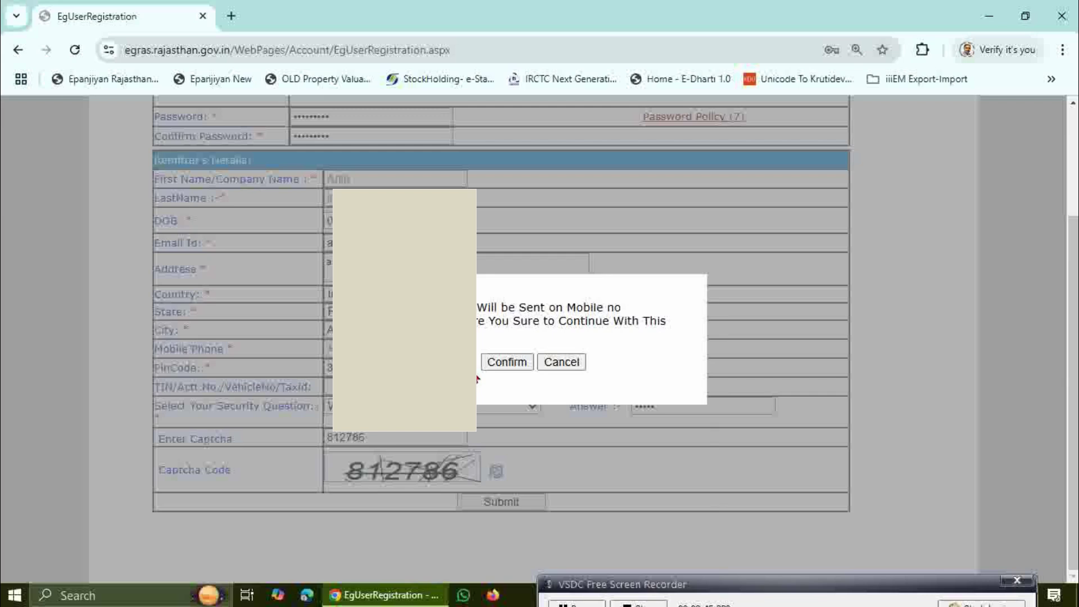
left_click(512, 366)
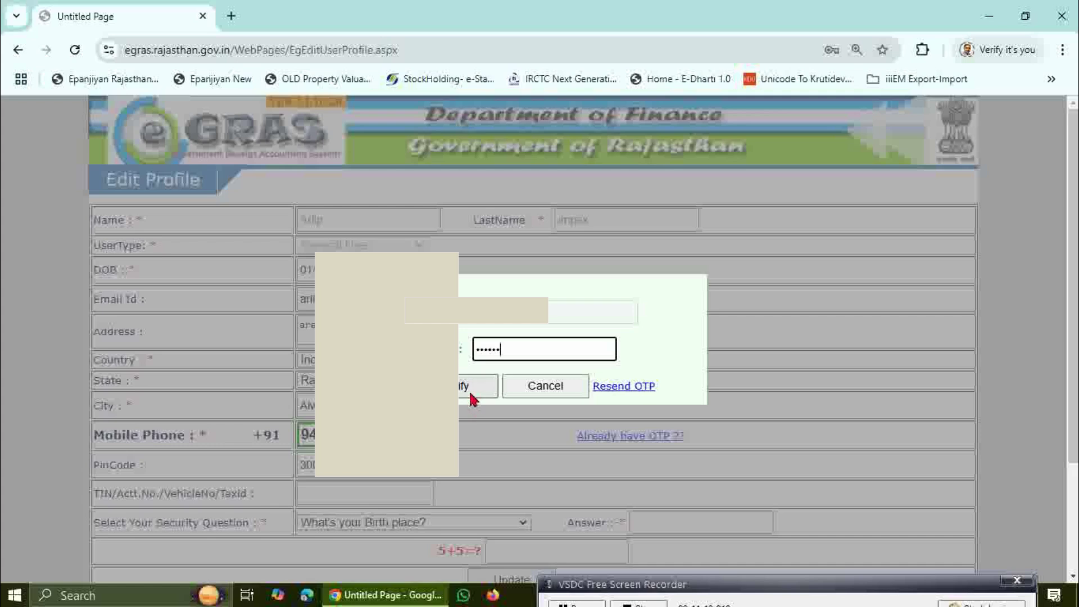
left_click(462, 388)
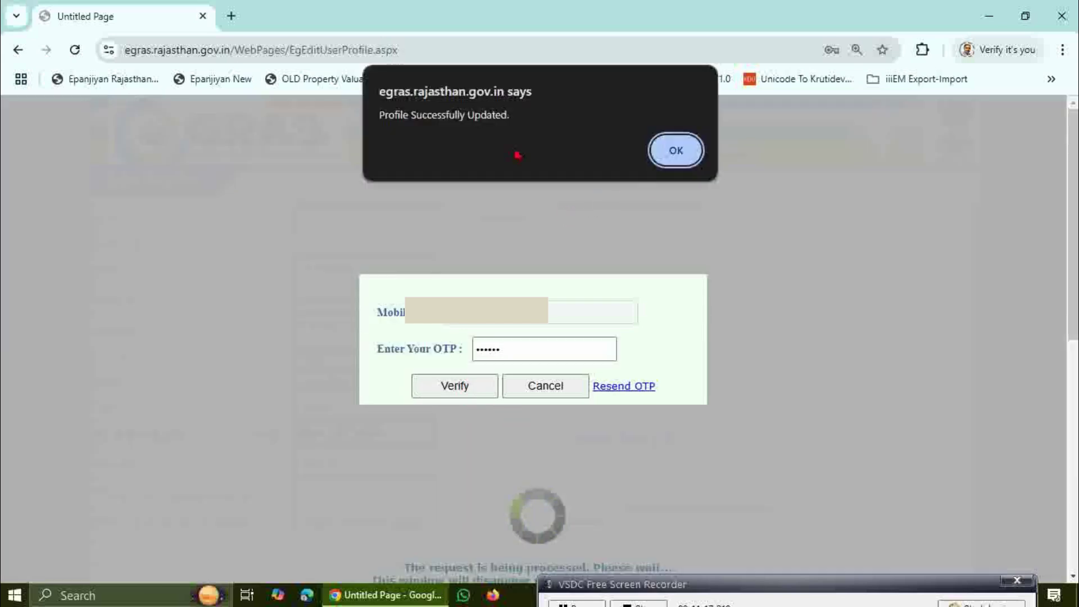
left_click(676, 151)
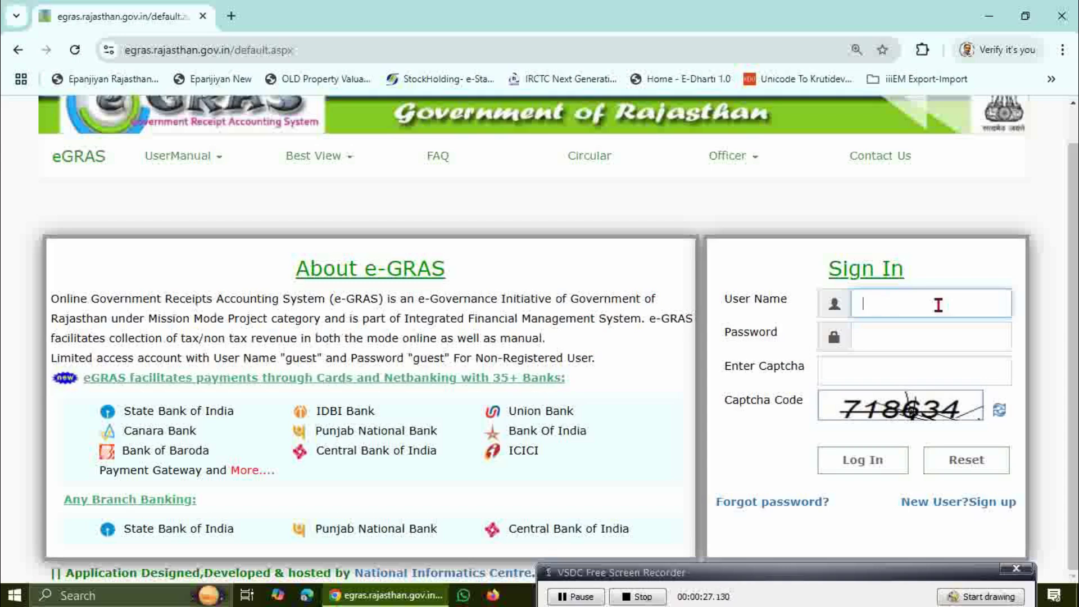
Enter the new account's user name and password on the Sign In page.
type("arlip")
key("Tab")
type("a")
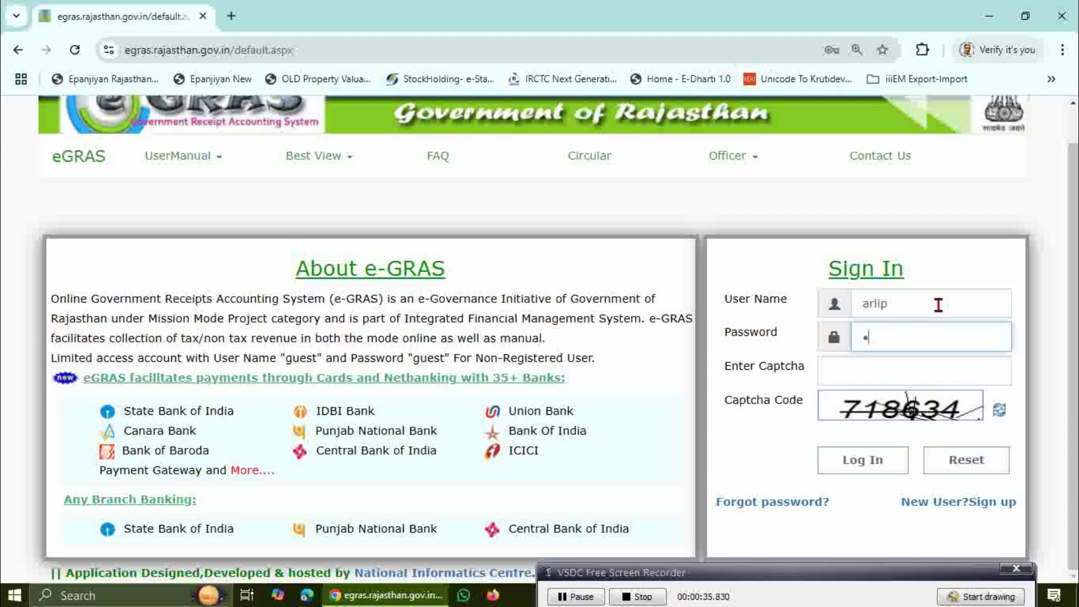
type("•••••••")
Enter the captcha, log in, and navigate to Quick Payment.
key("Tab")
type("718")
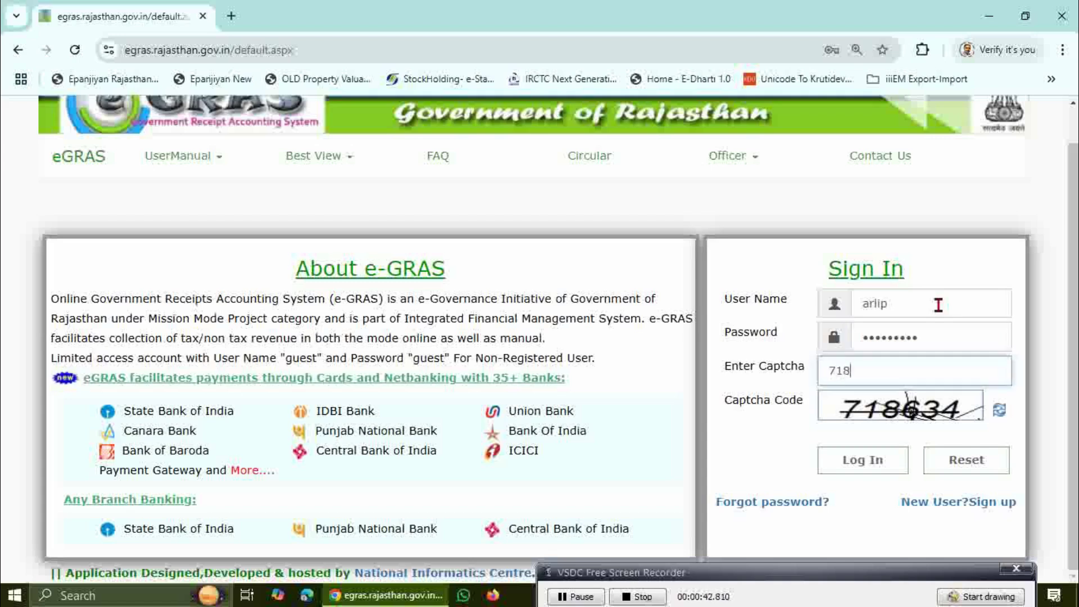
type("634")
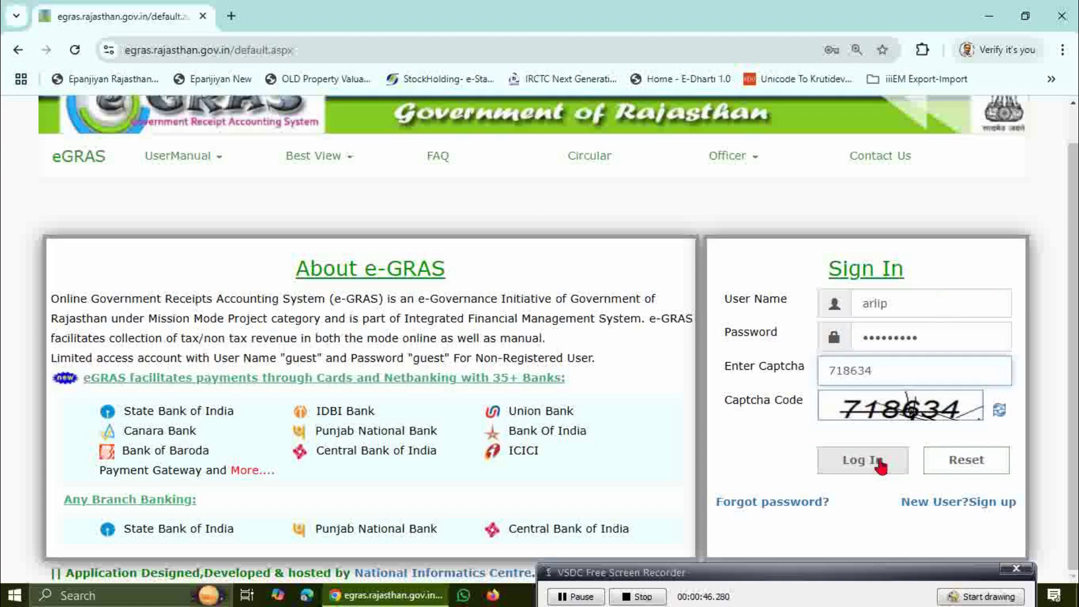
left_click(866, 464)
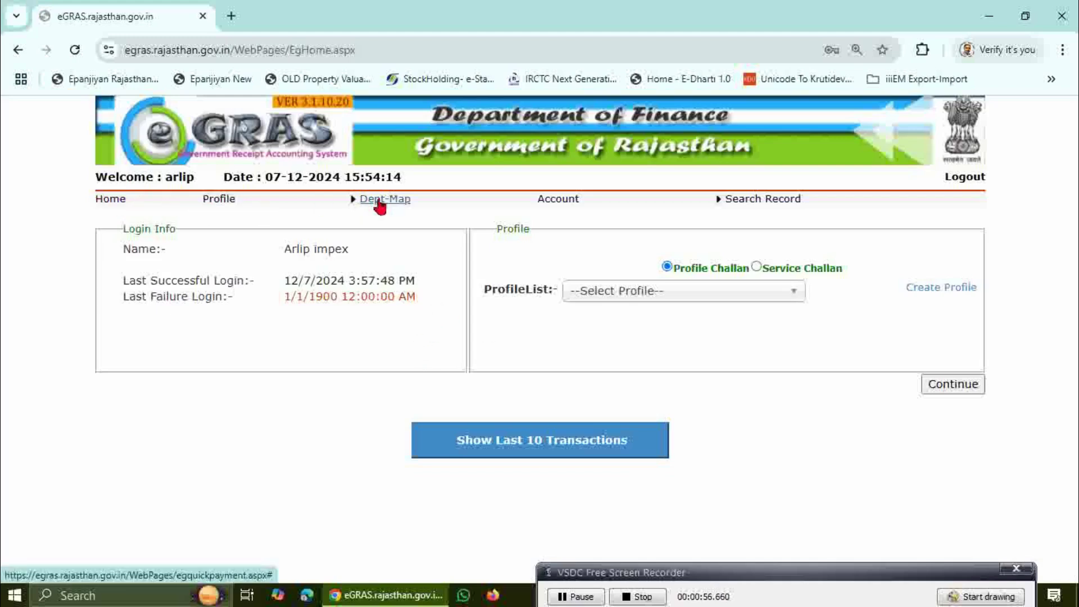
mouse_move(551, 209)
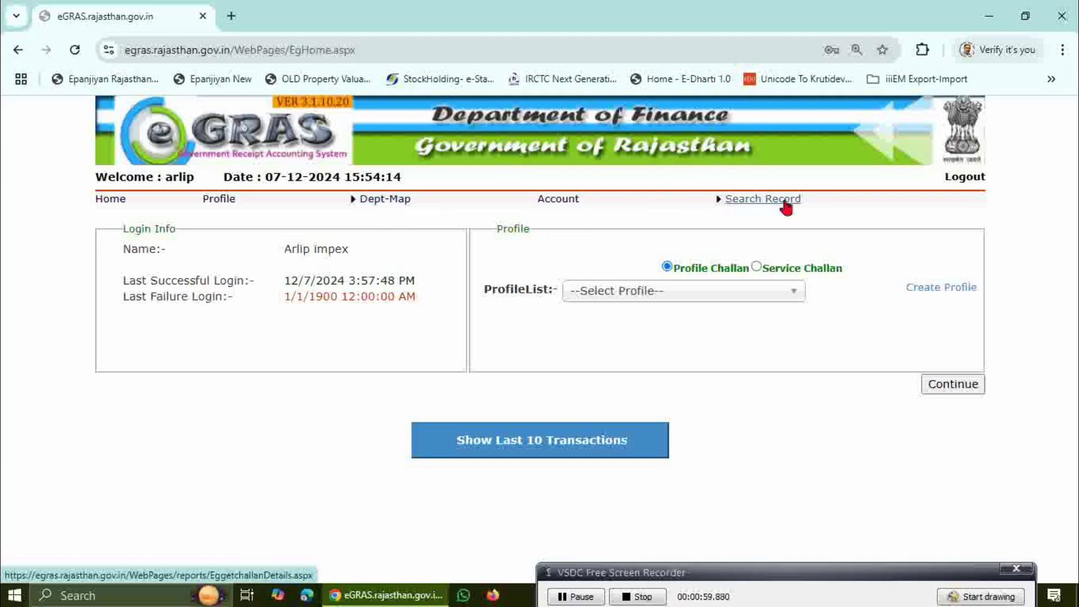
left_click(112, 200)
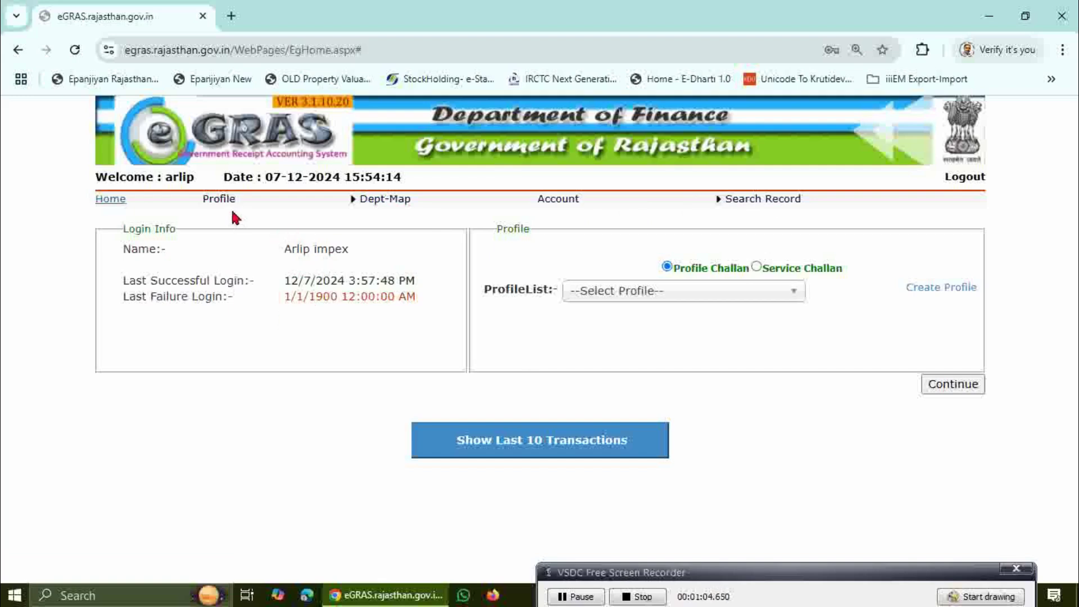
mouse_move(221, 202)
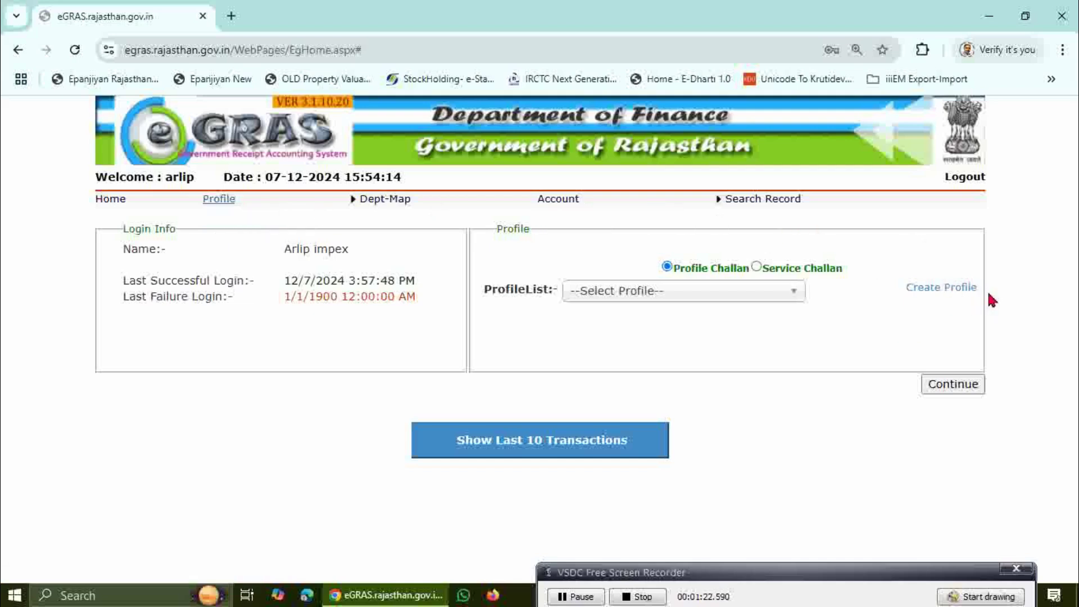
left_click(961, 293)
On Quick Payment, choose Department Search and try 'stamp' as the search text, then clear it.
left_click(399, 203)
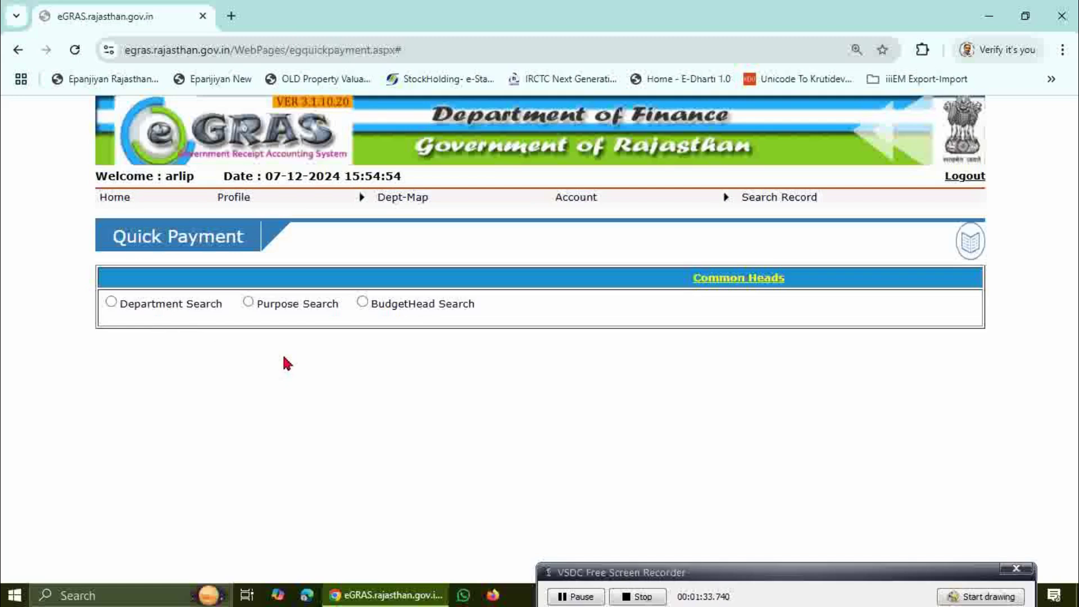
left_click(111, 301)
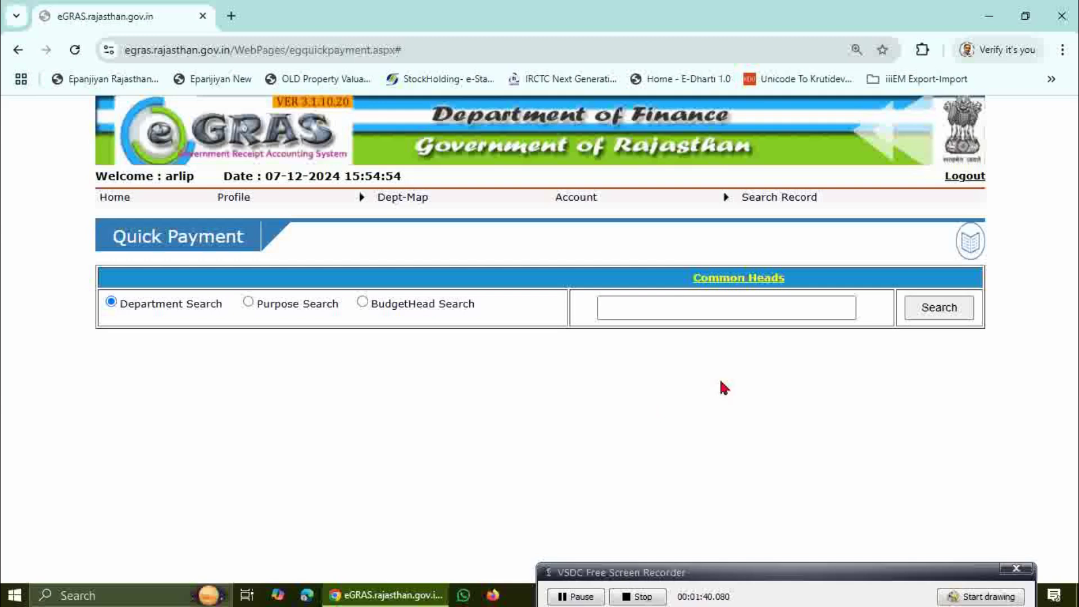
left_click(760, 286)
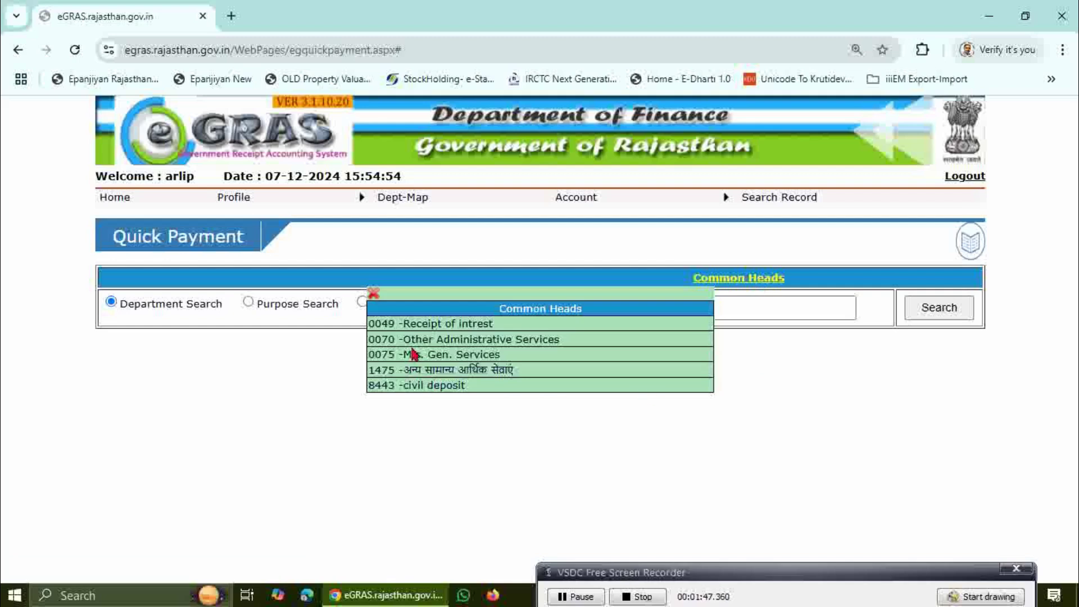
left_click(374, 294)
left_click(760, 304)
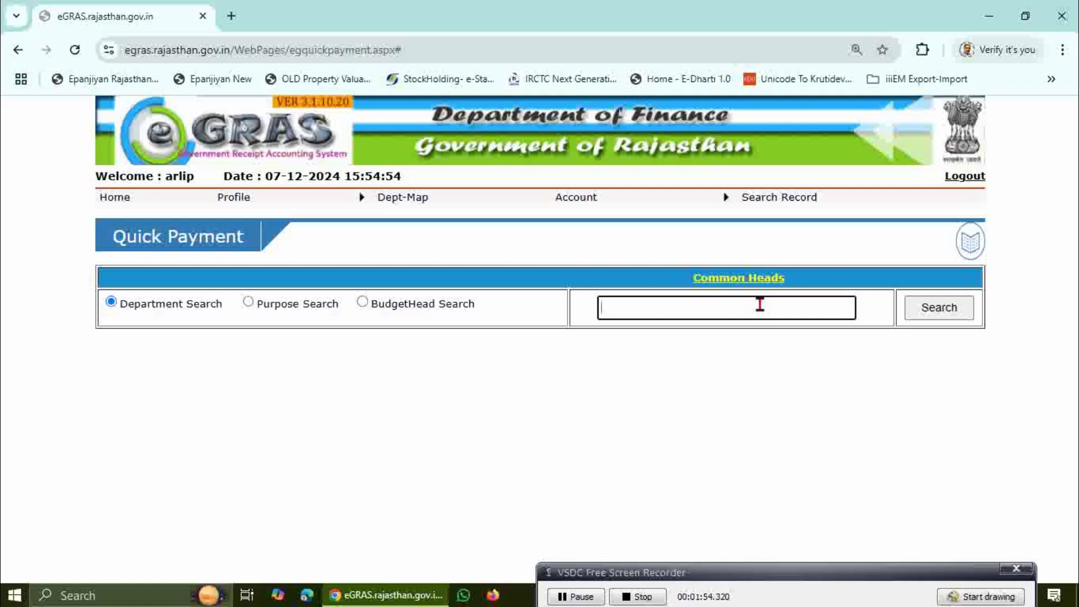
type("stamp")
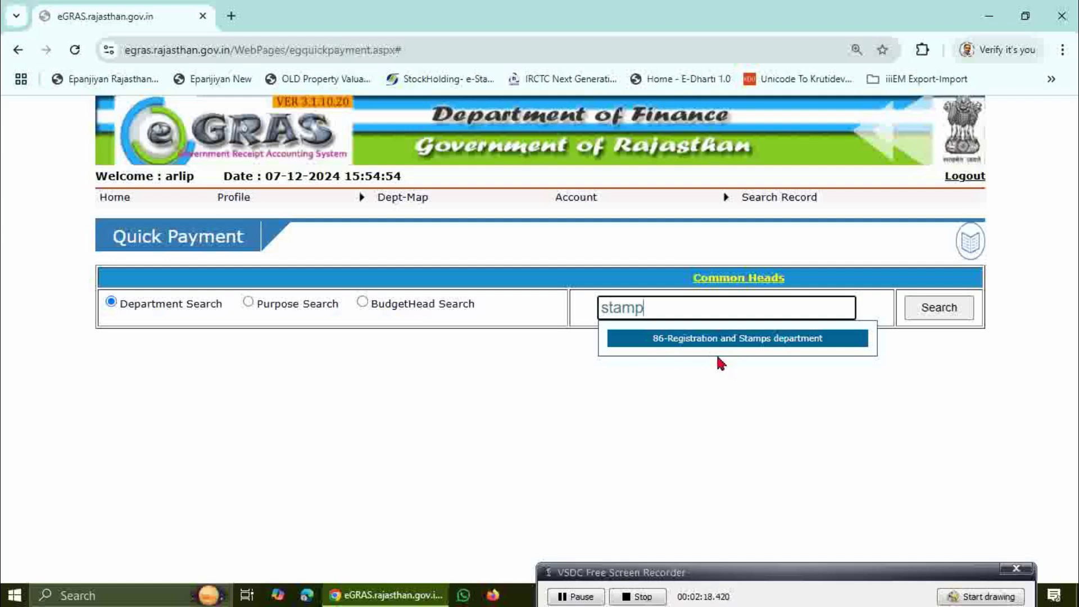
key("ctrl+a")
key("BackSpace")
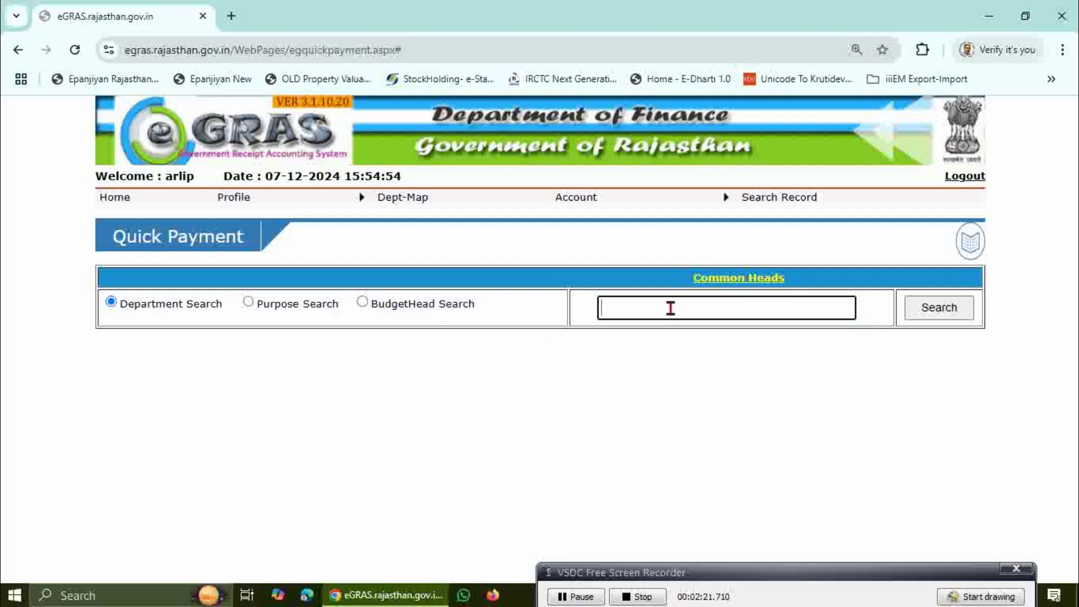
Search for department '86-Registration and Stamps department' by typing 86.
left_click(362, 302)
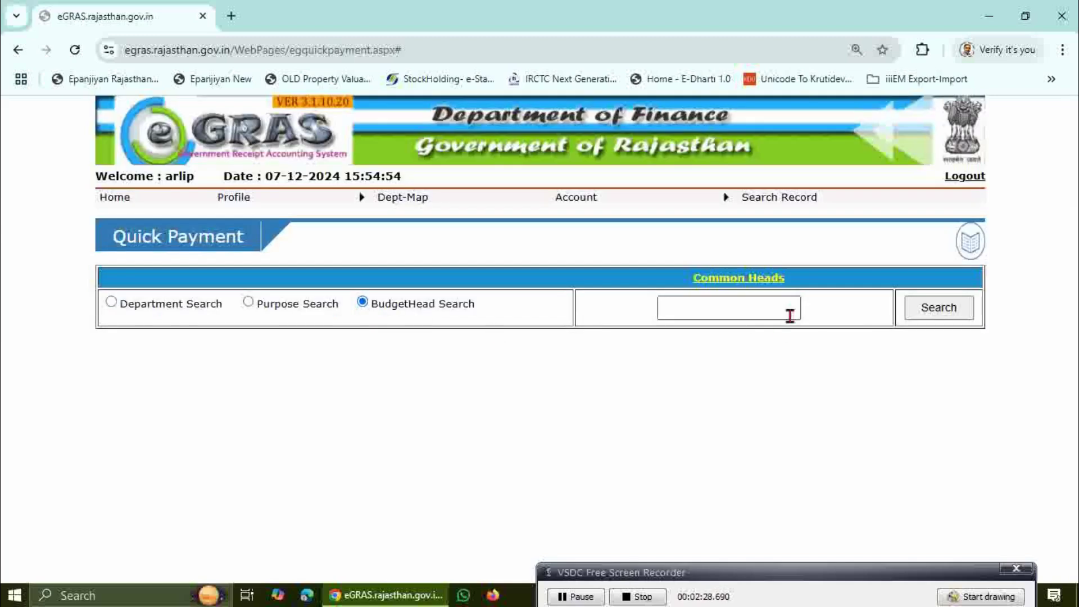
left_click(111, 302)
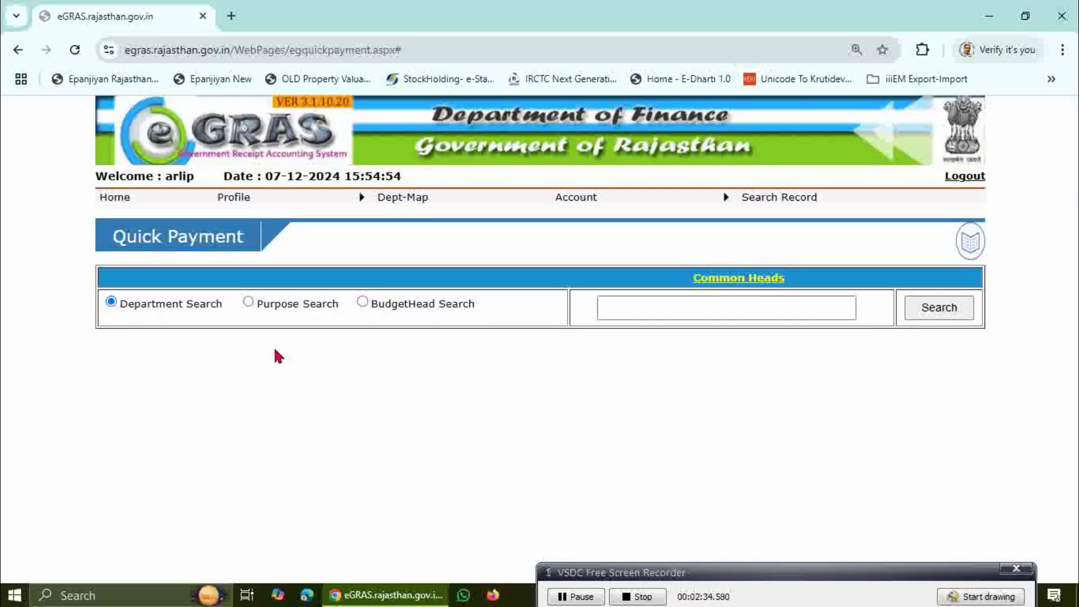
left_click(722, 304)
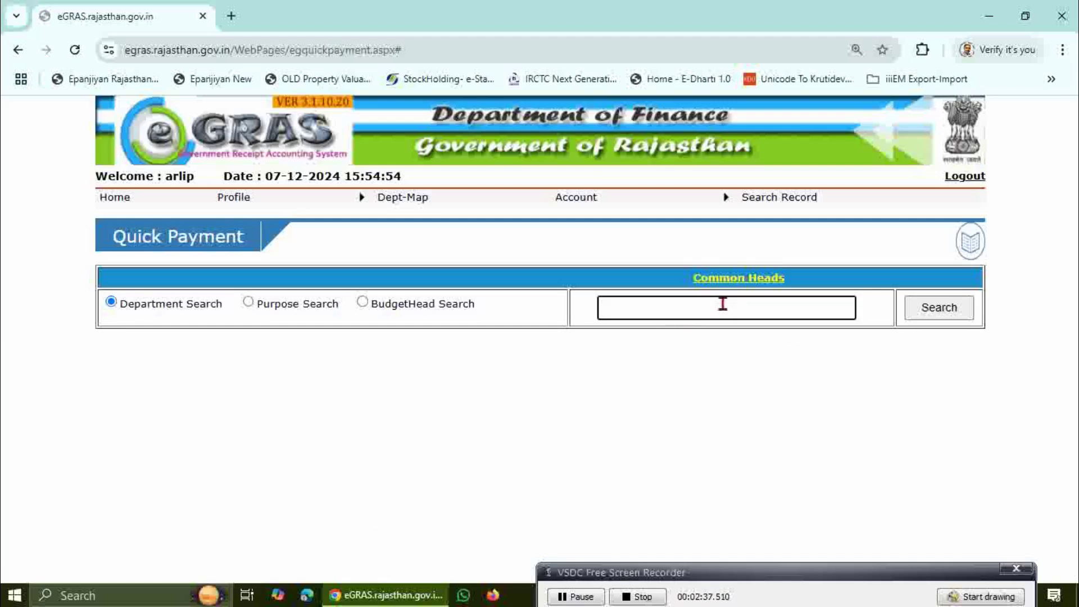
type("86")
left_click(708, 341)
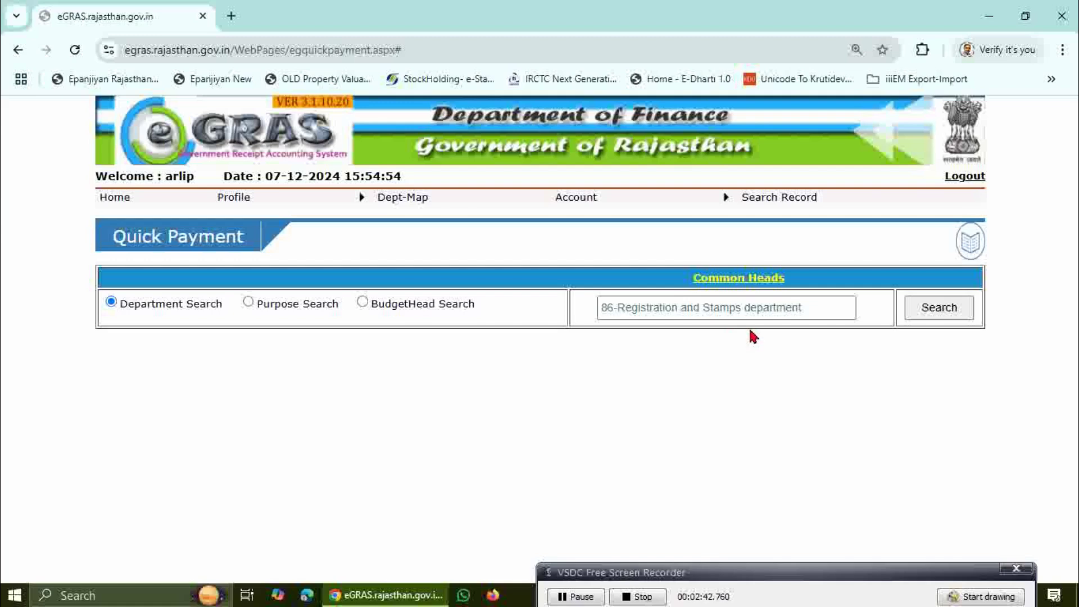
left_click(954, 312)
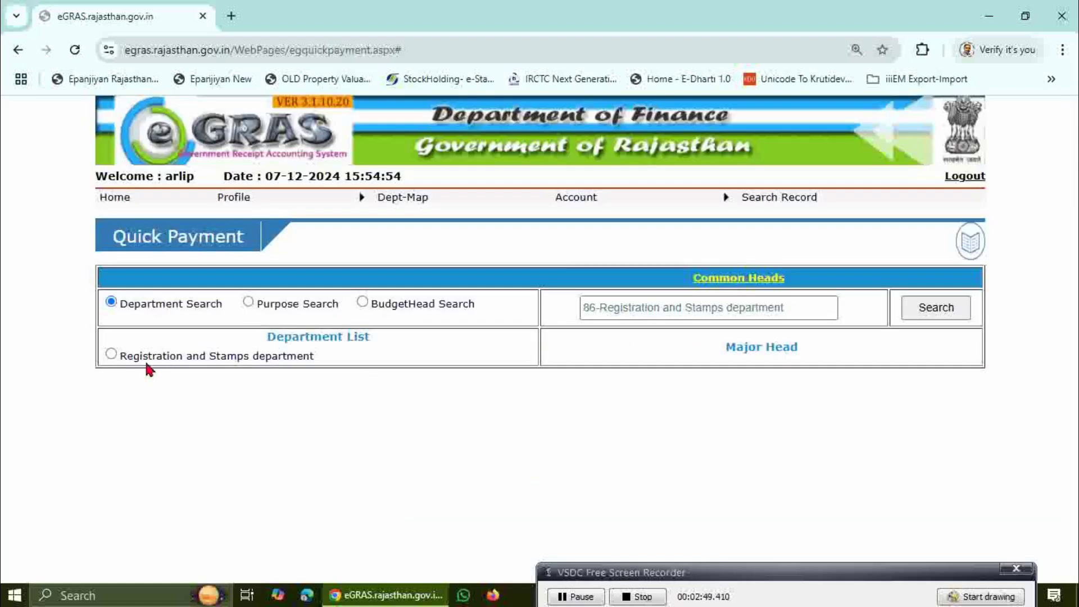
left_click(112, 355)
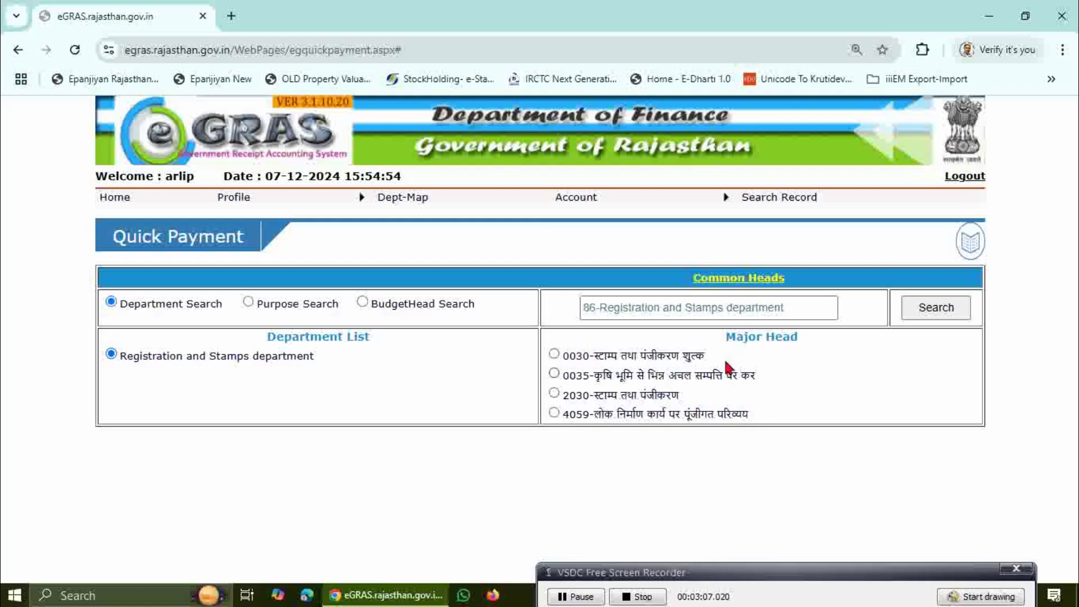
left_click(554, 354)
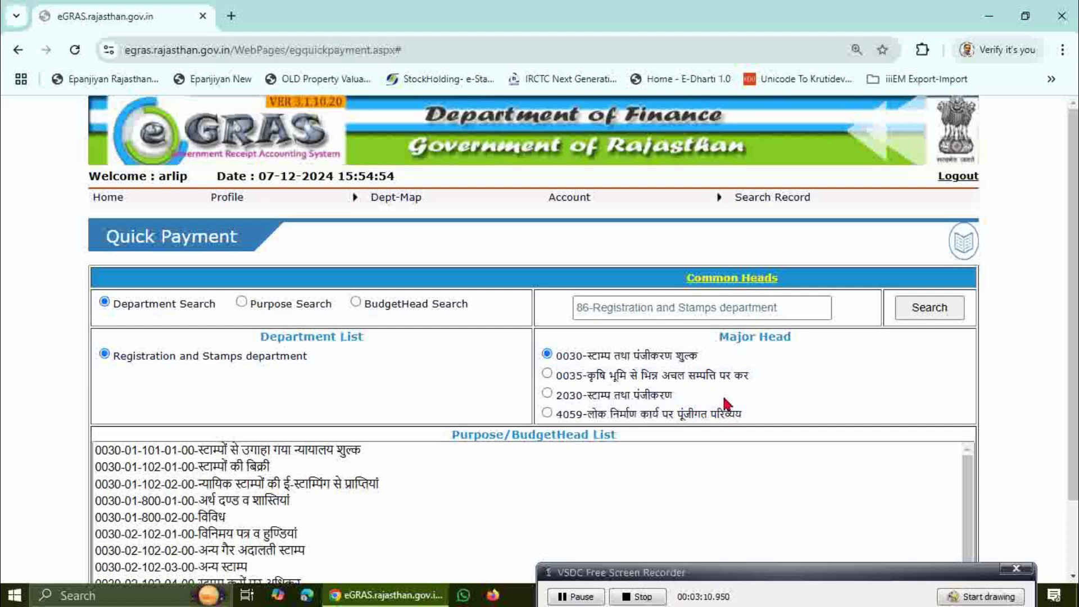
scroll(685, 364, "down", 2)
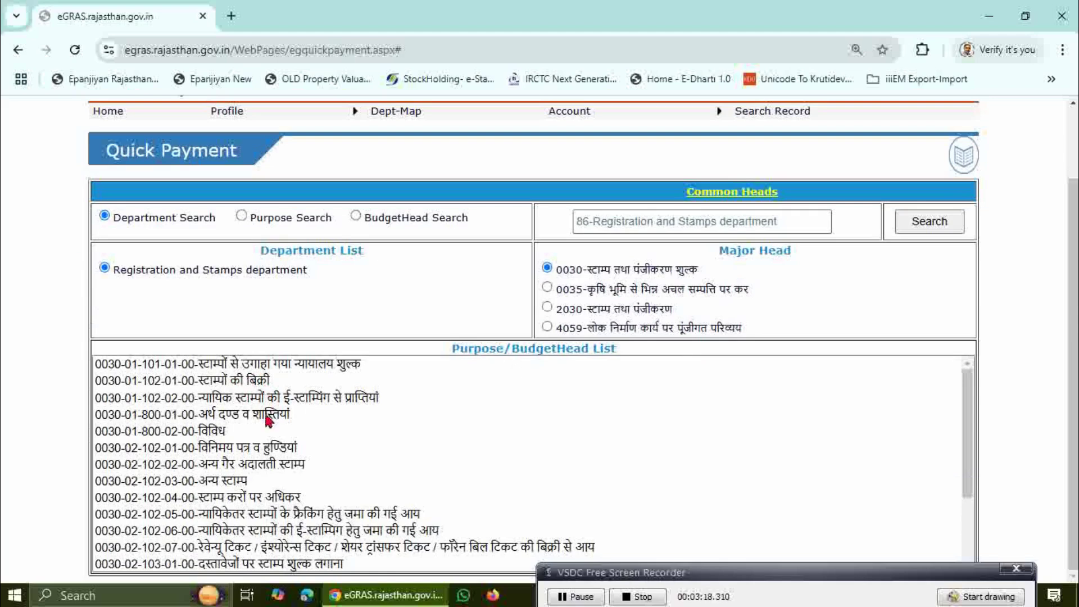
scroll(251, 394, "down", 3)
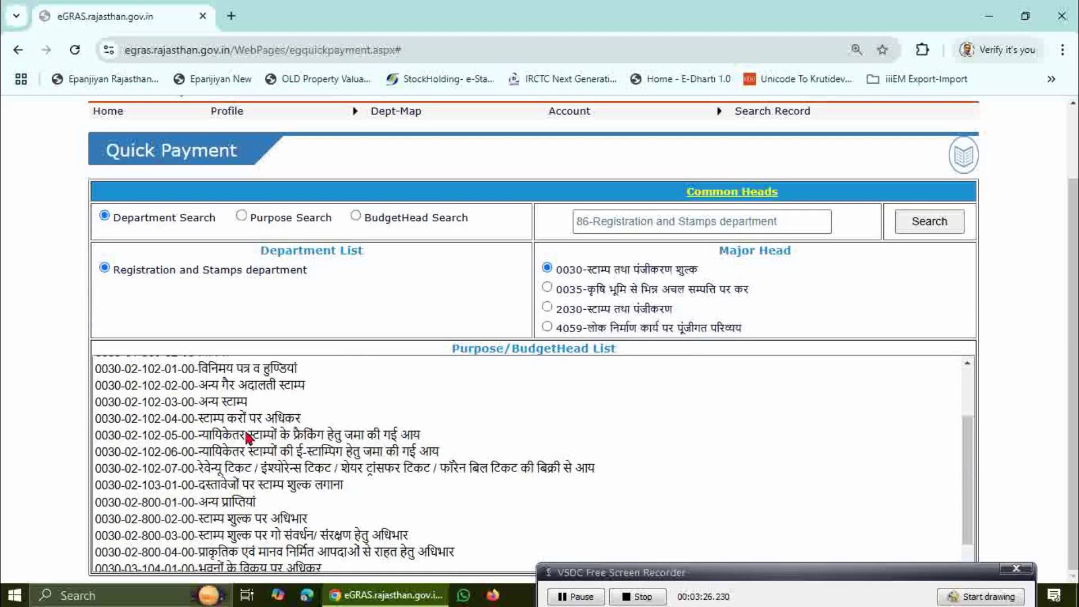
scroll(242, 492, "up", 2)
left_click(271, 444)
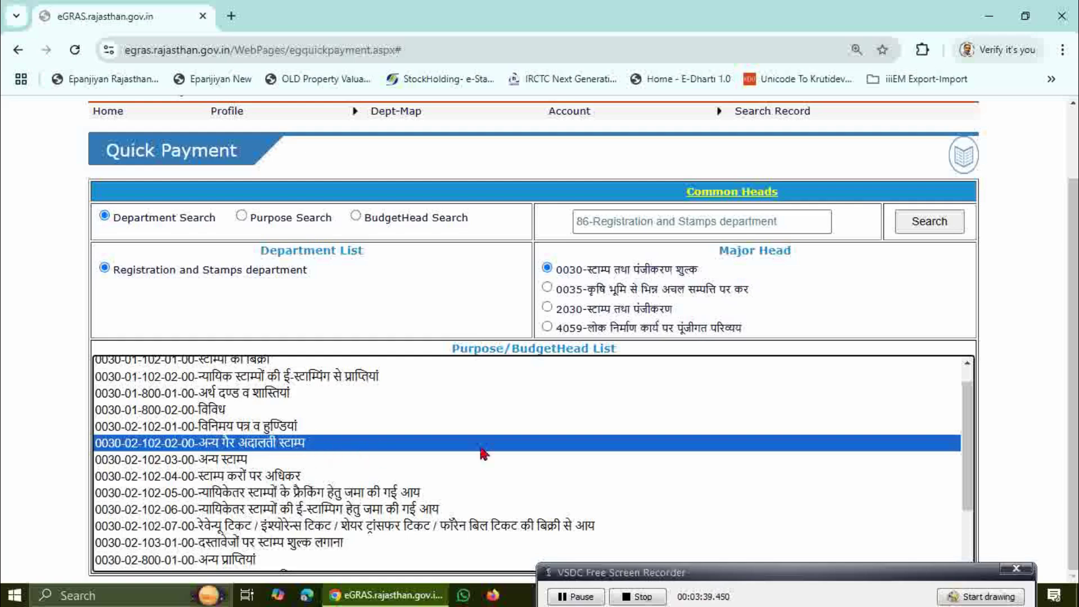
scroll(482, 453, "up", 2)
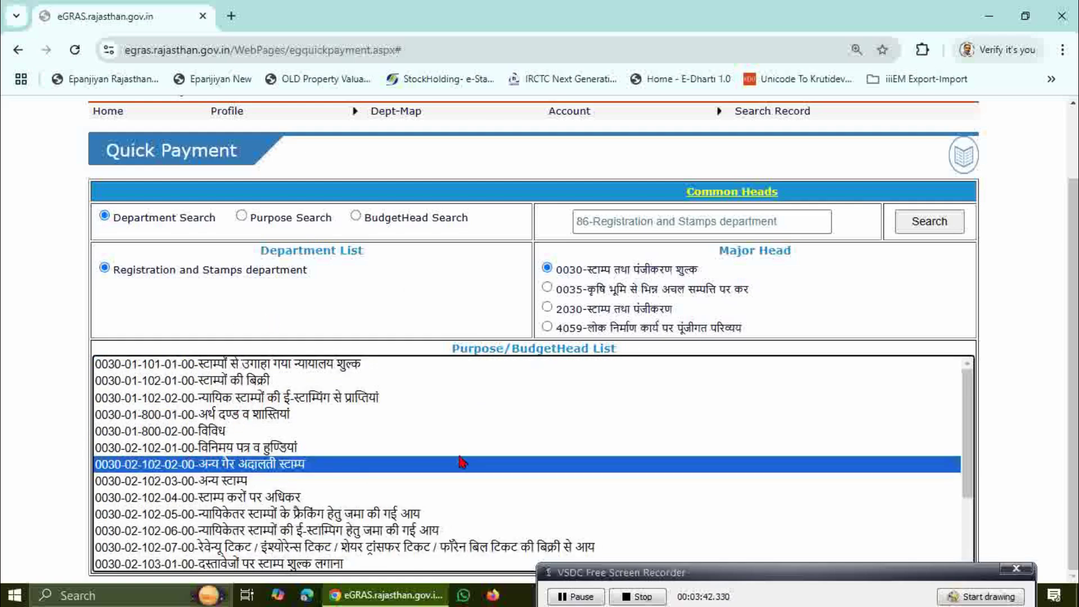
scroll(435, 430, "down", 2)
scroll(435, 427, "up", 2)
scroll(660, 416, "down", 2)
scroll(660, 416, "up", 2)
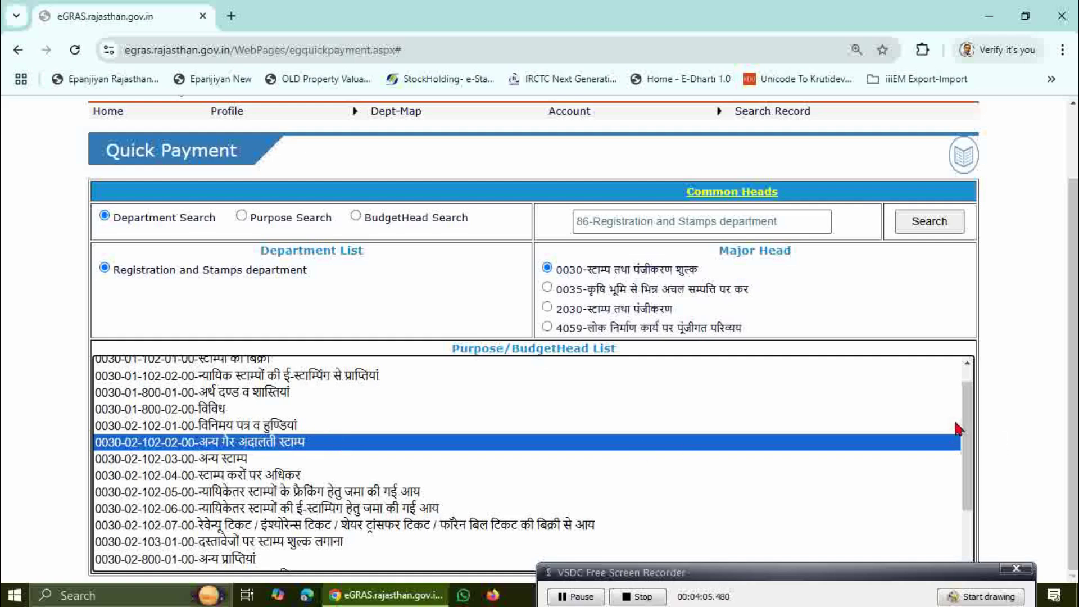
mouse_move(970, 416)
left_mouse_down()
mouse_move(971, 480)
mouse_move(970, 415)
left_mouse_up()
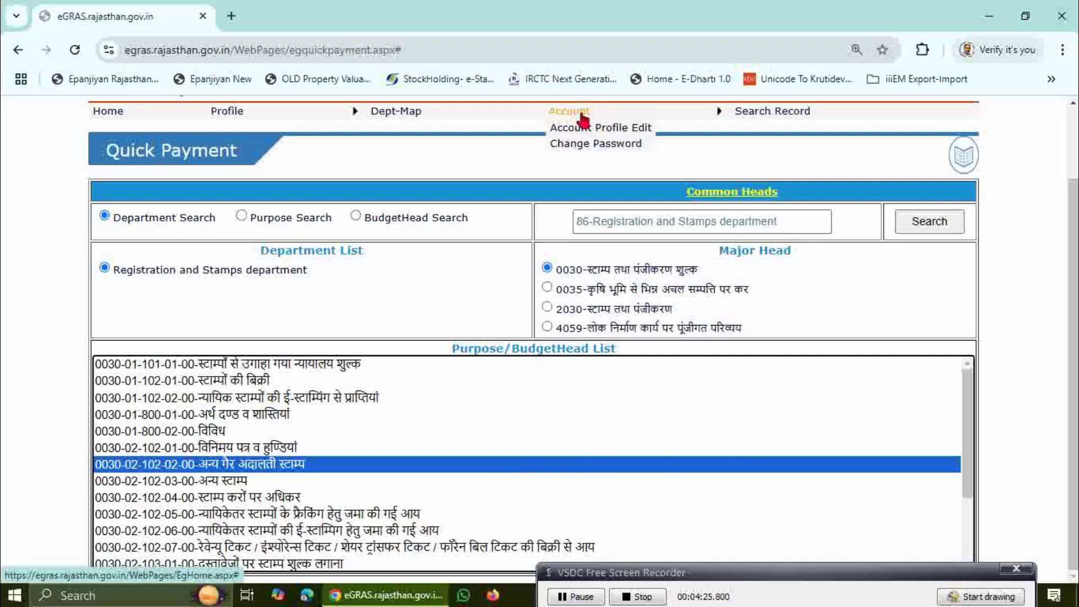
Open the Challan Detail search page and put the cursor in its empty GRN field.
mouse_move(570, 113)
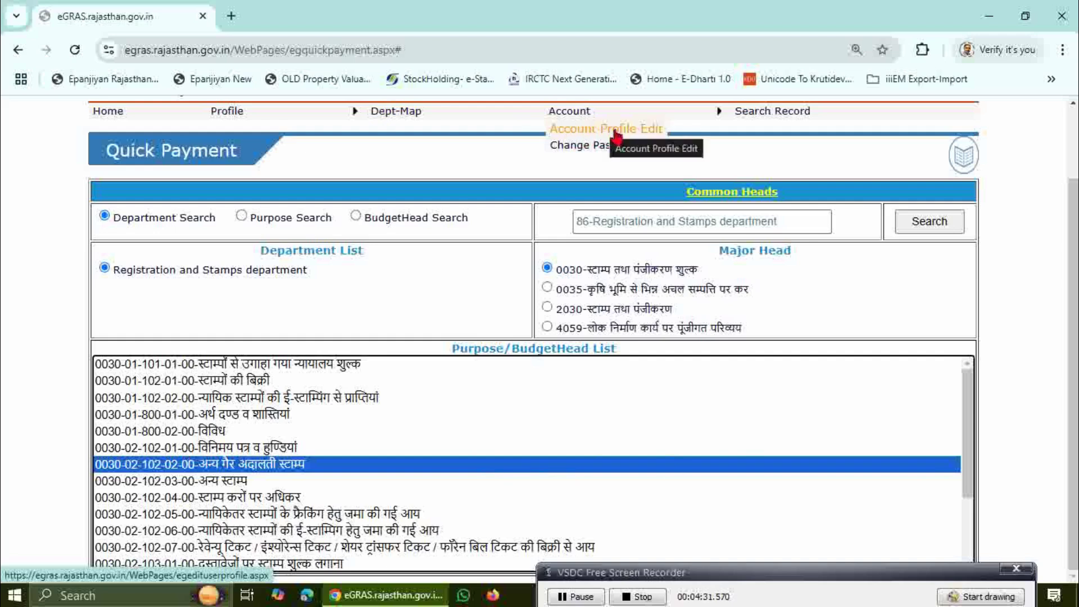
mouse_move(569, 144)
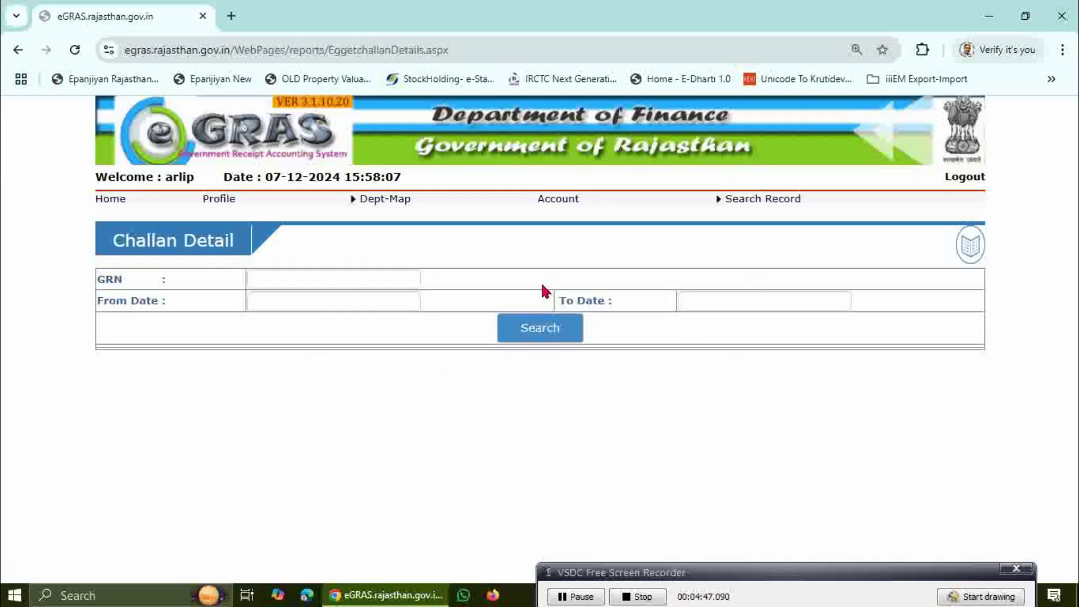
left_click(320, 277)
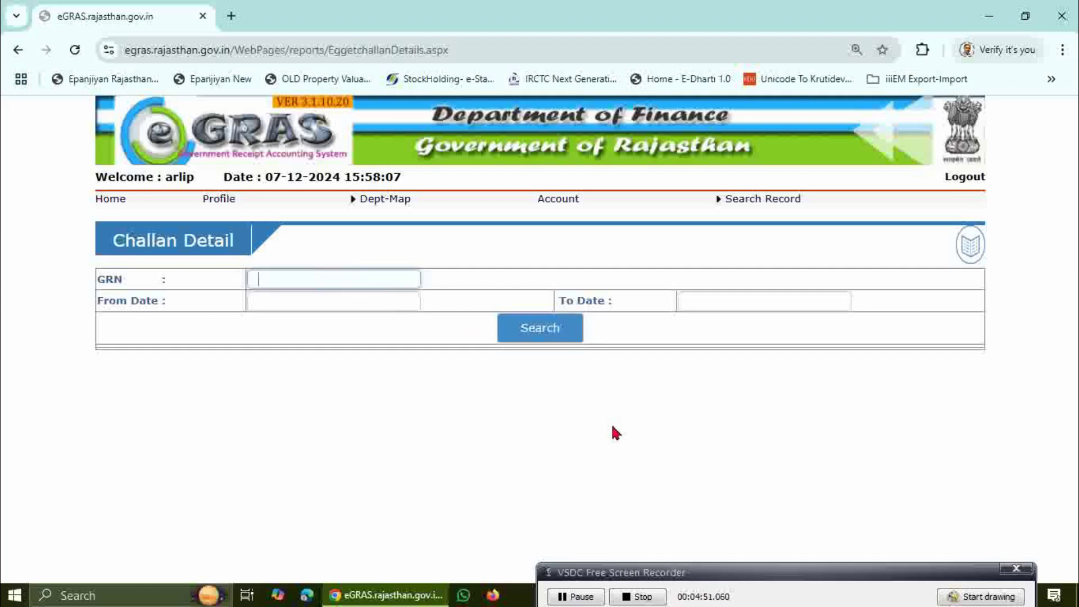
Start a new payee profile for department 86-Registration and Stamps with major head 0030.
mouse_move(227, 202)
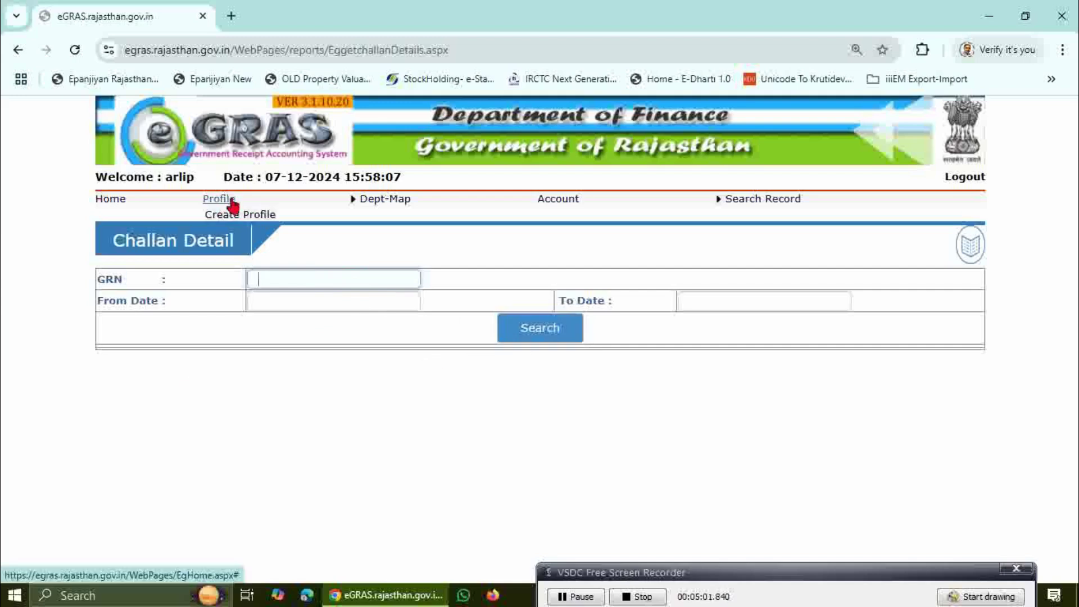
left_click(237, 218)
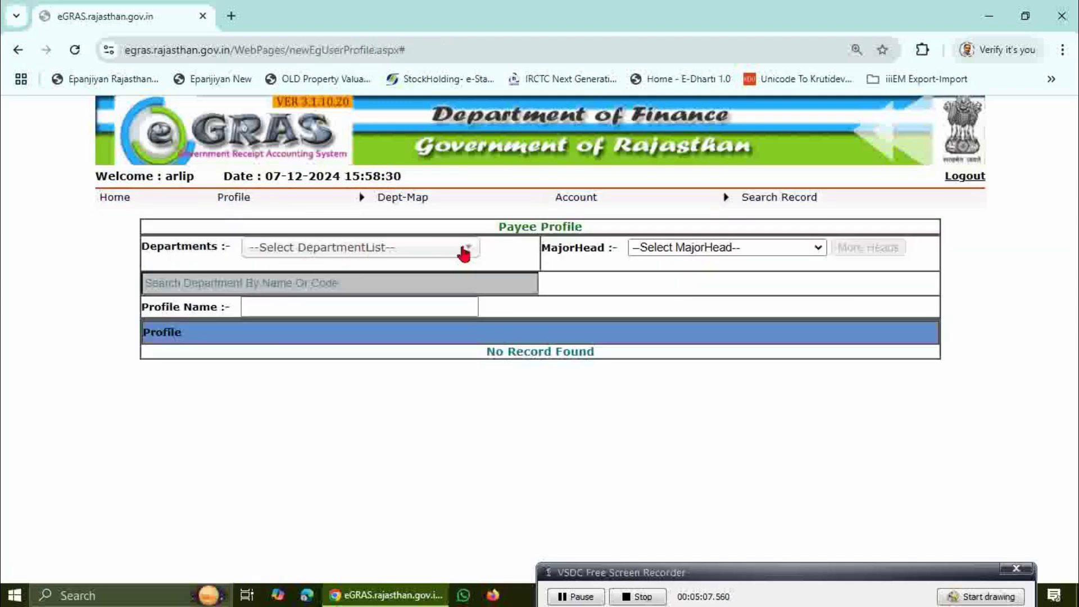
left_click(459, 254)
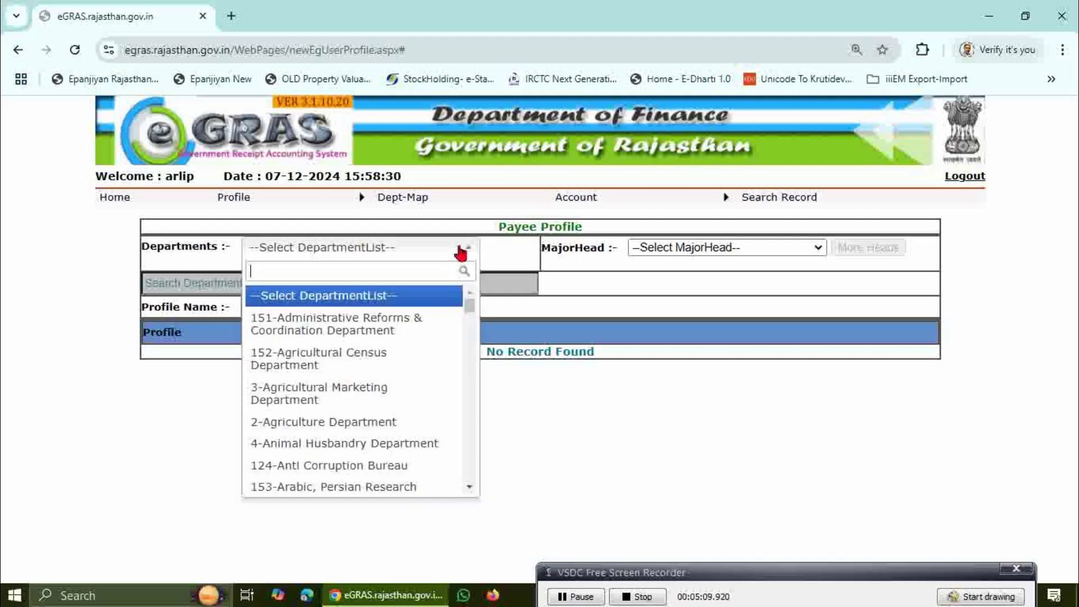
type("86")
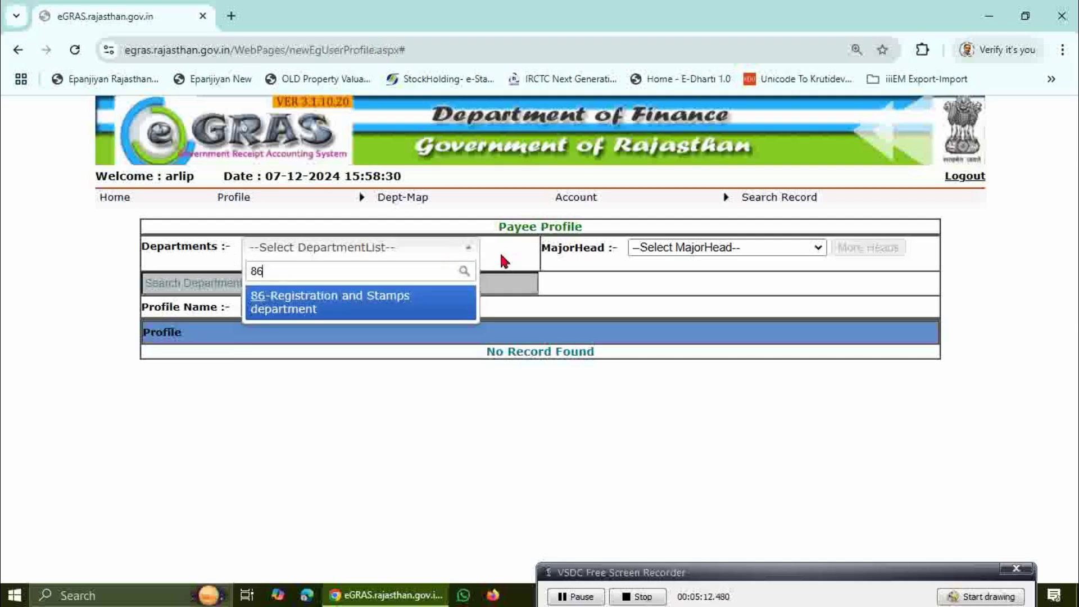
left_click(362, 307)
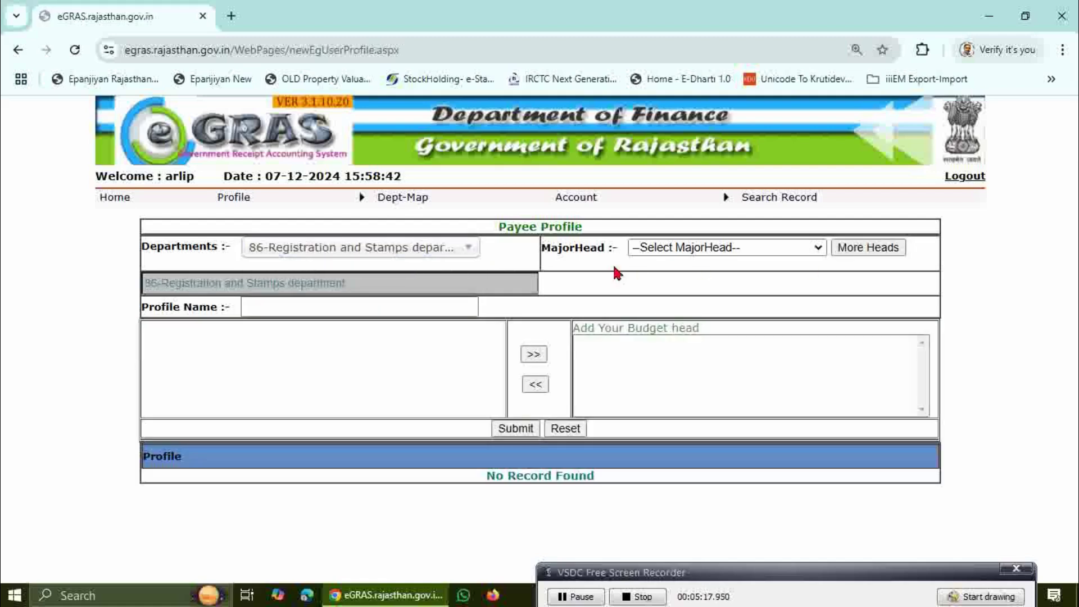
left_click(803, 251)
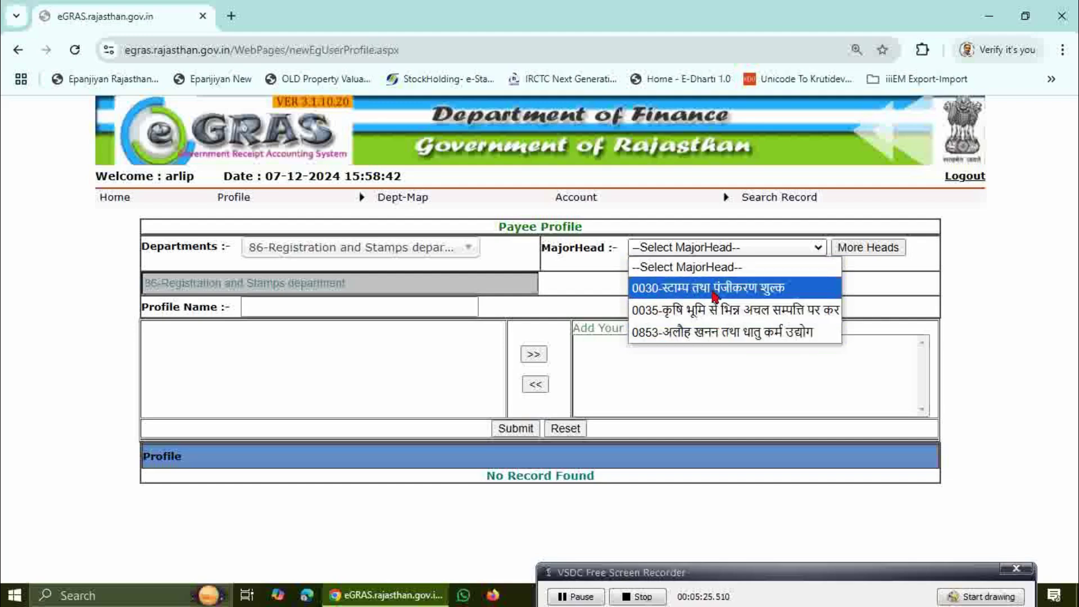
left_click(745, 290)
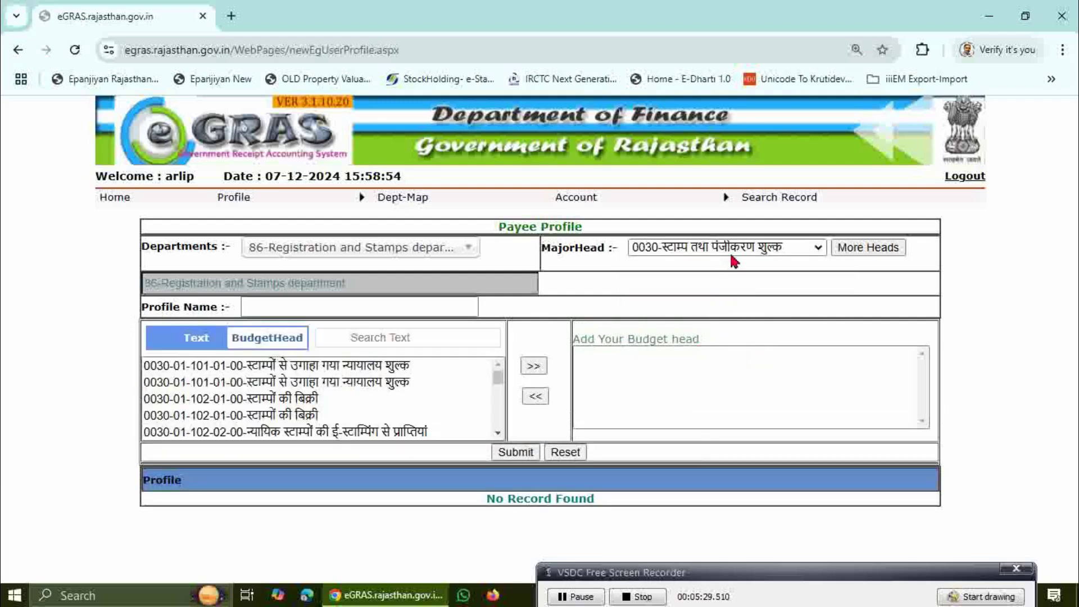
scroll(290, 416, "down", 8)
scroll(296, 401, "up", 8)
left_click_drag(498, 434, 498, 434)
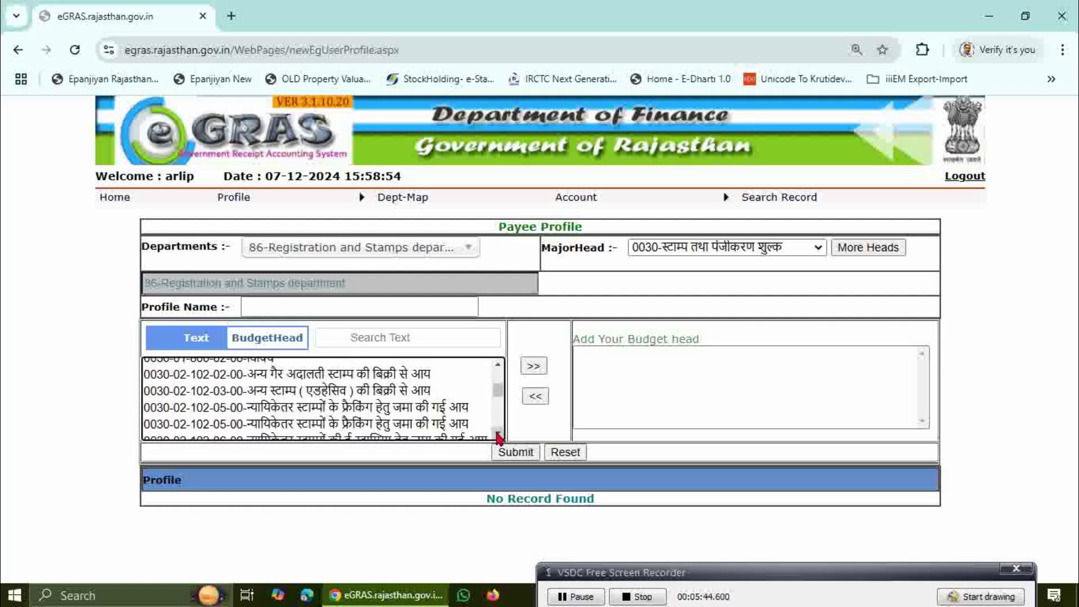
left_click(266, 378)
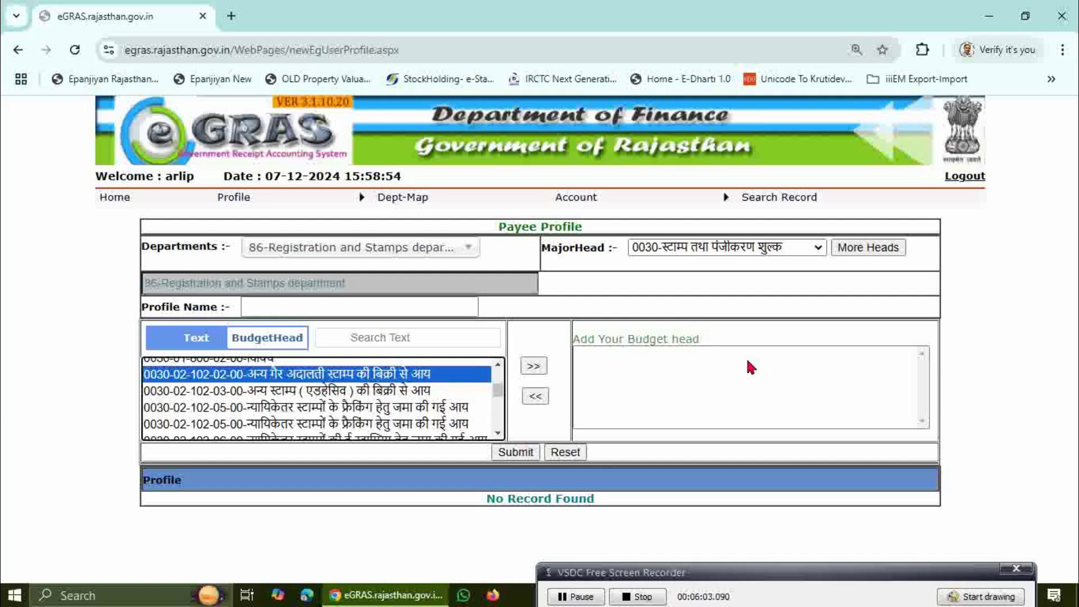
left_click(538, 372)
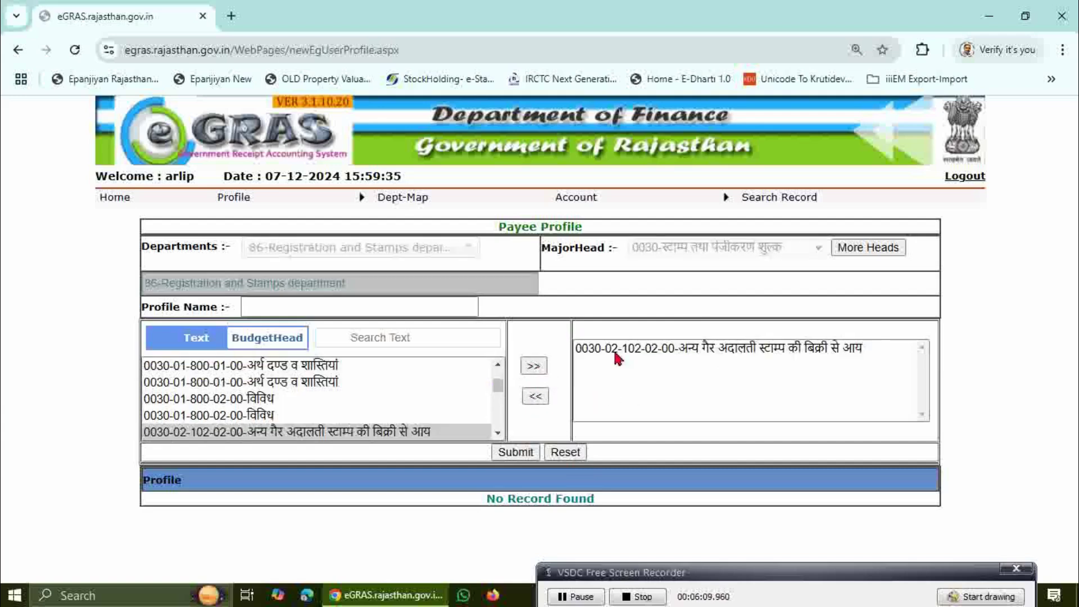
left_click(646, 353)
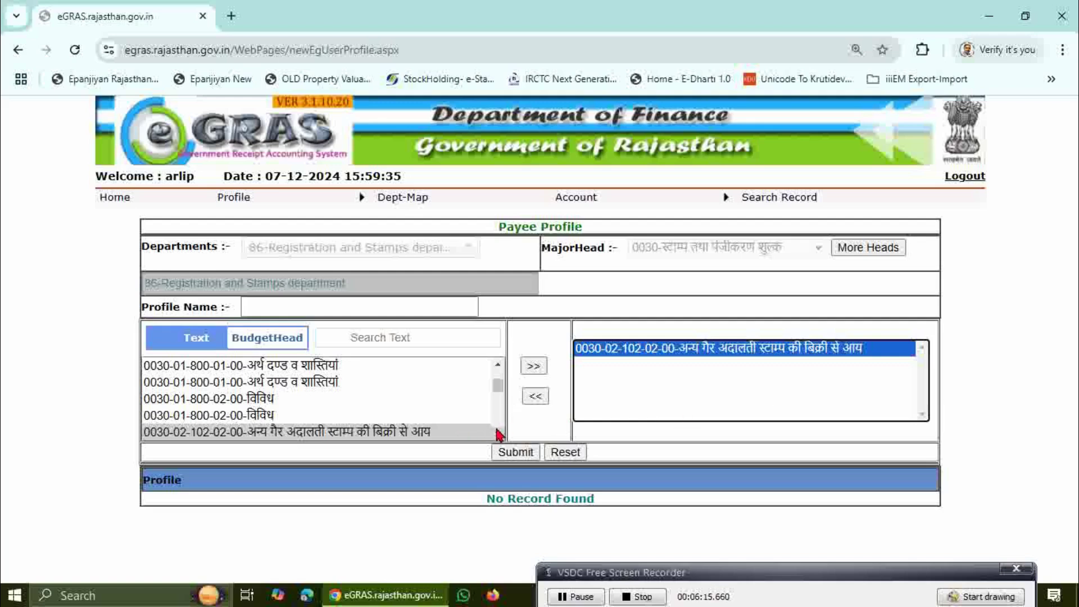
scroll(499, 435, "down", 3)
scroll(504, 410, "up", 5)
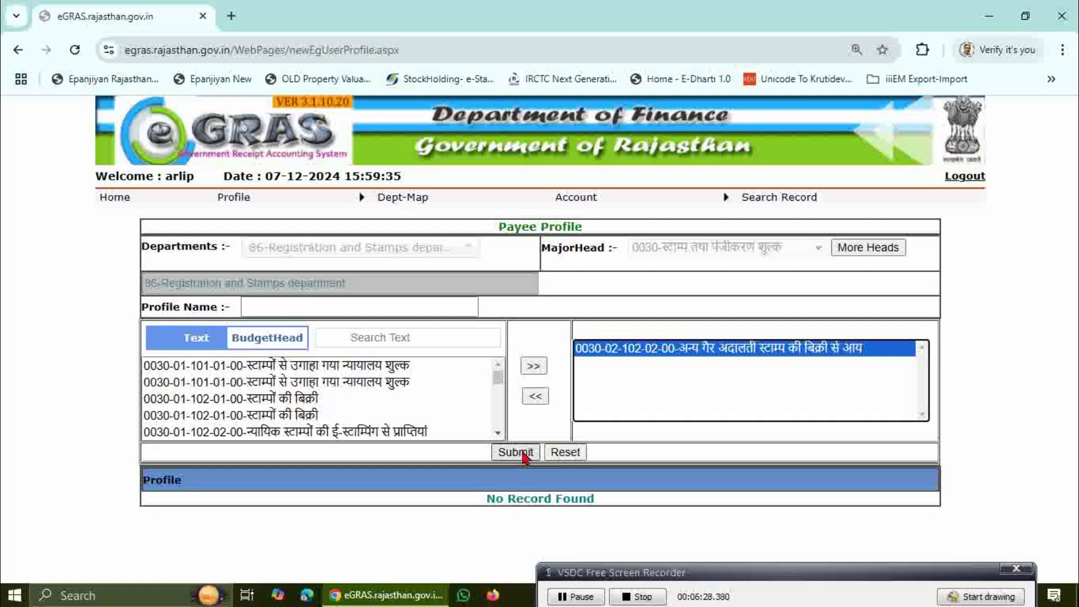
left_click(524, 454)
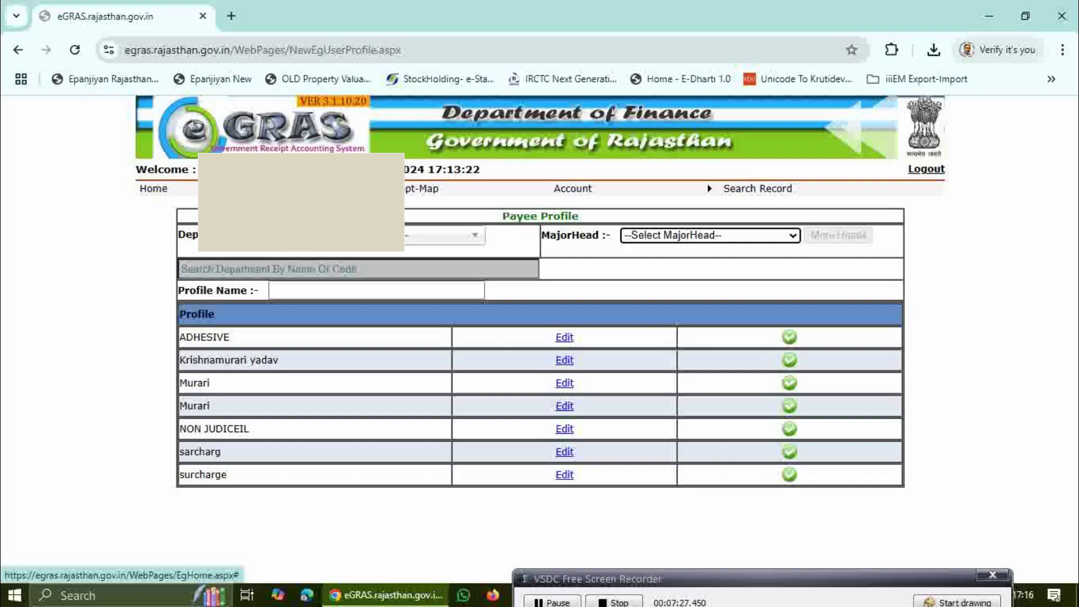
left_click(153, 189)
Load the saved NON JUDICEIL profile and continue to its E-Challan form.
left_click(767, 275)
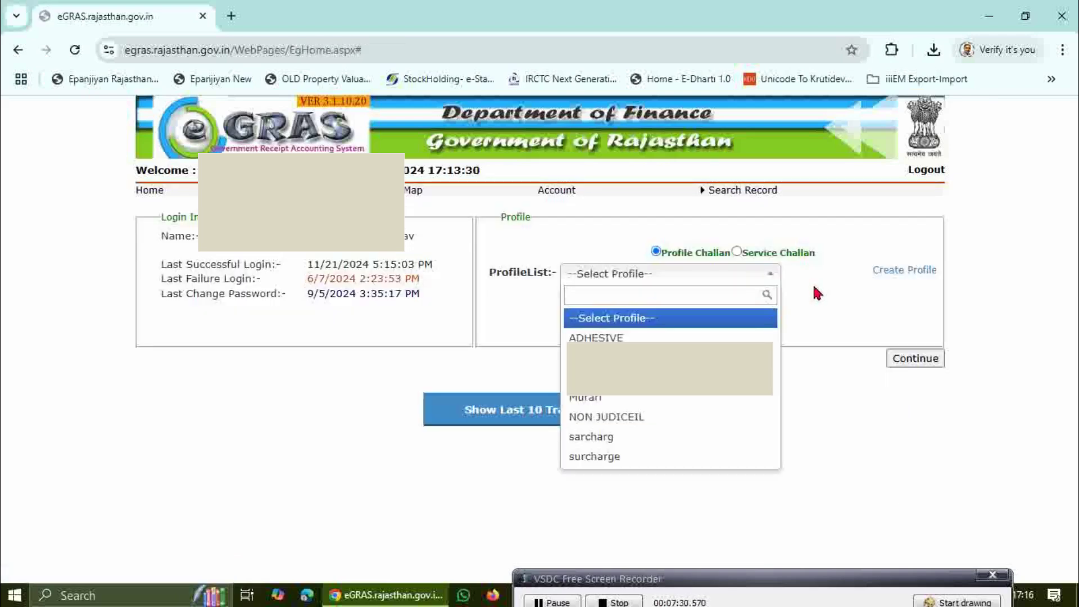
left_click(635, 425)
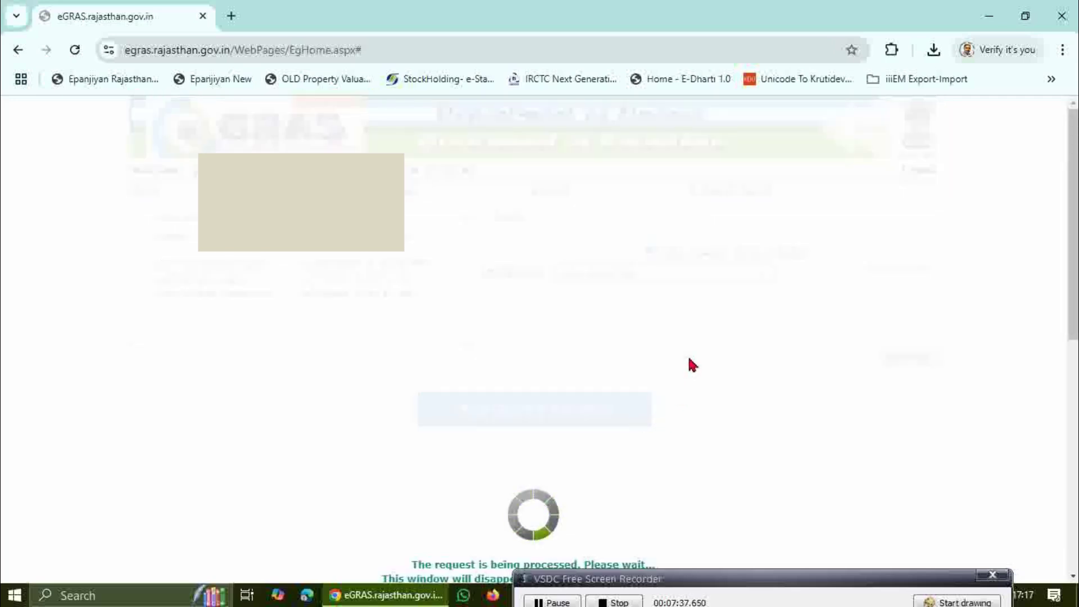
scroll(867, 281, "down", 1)
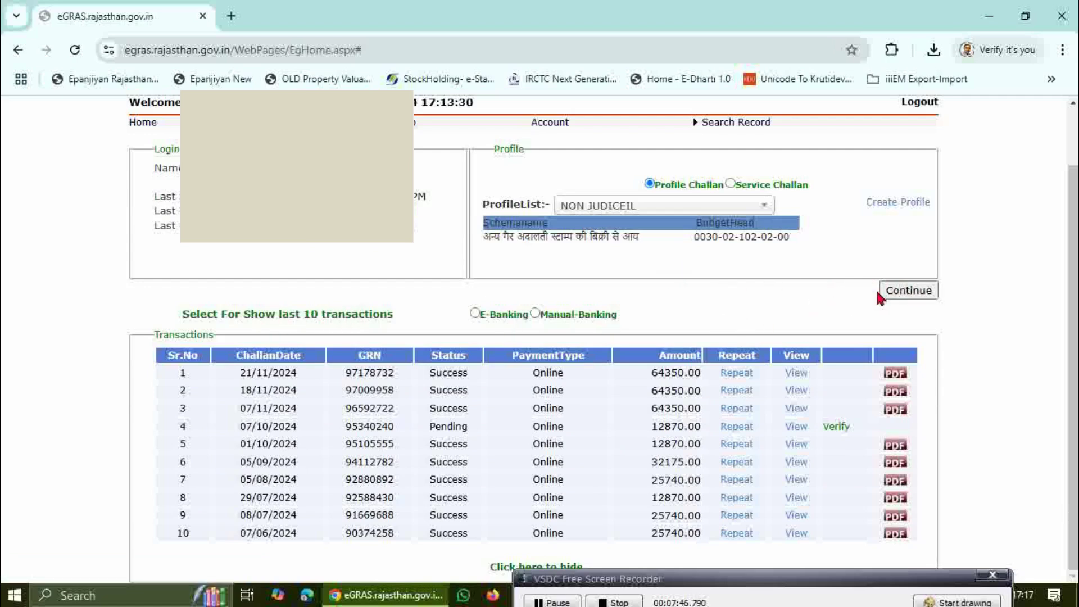
left_click(916, 290)
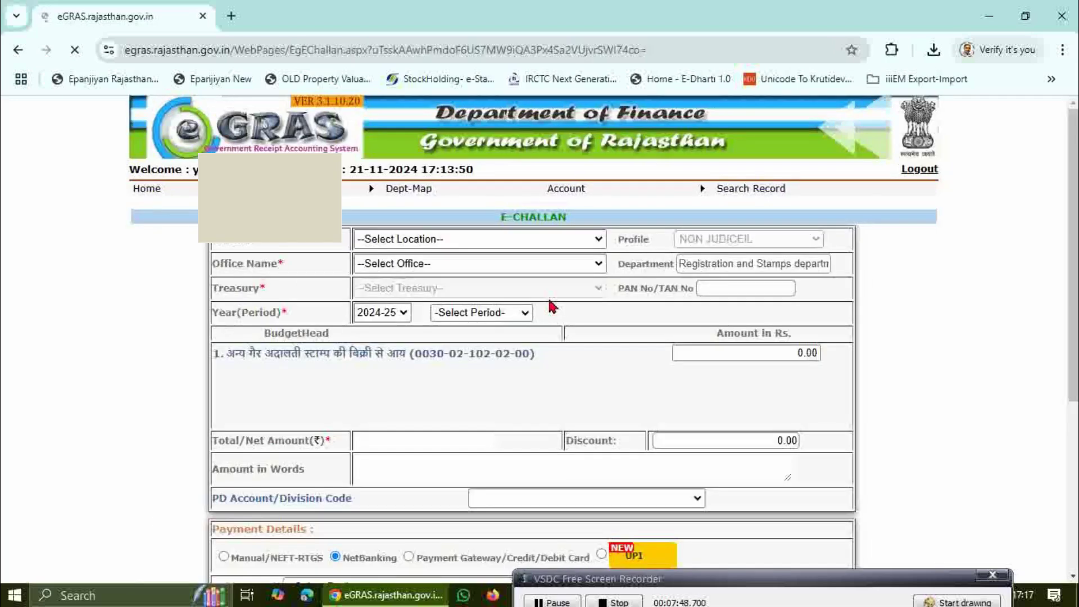
Set the district to Alwar and the office to 944-DIG Registration & Stamps.
left_click(504, 241)
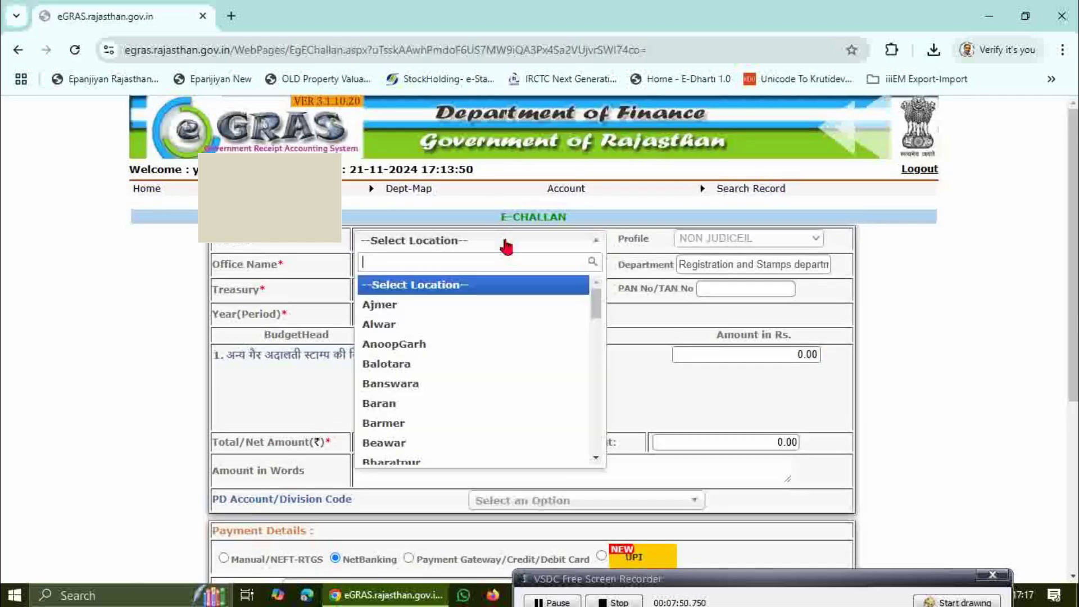
left_click(441, 325)
left_click(550, 268)
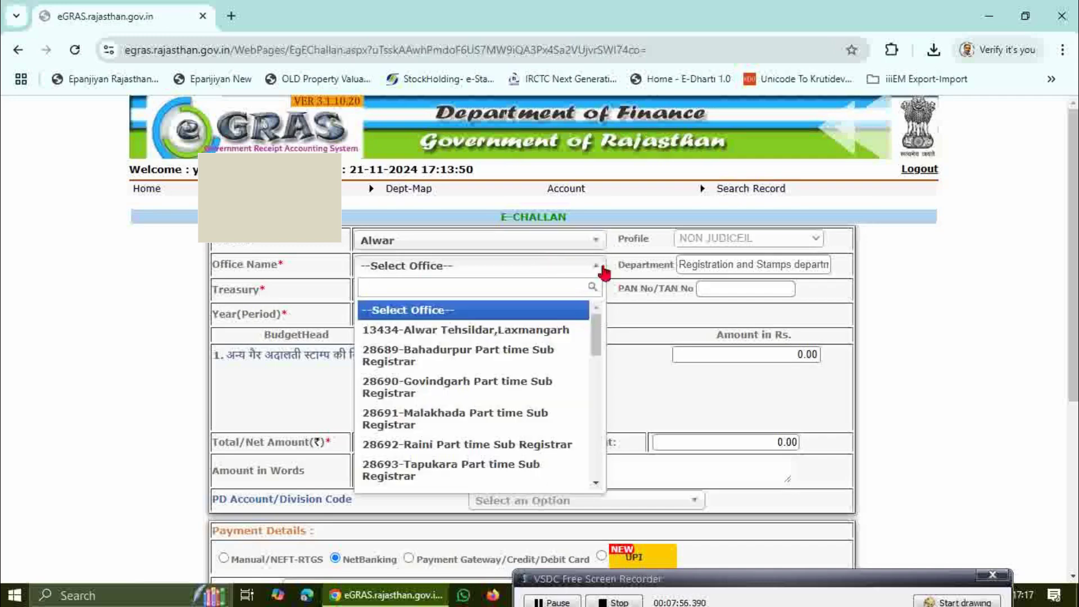
type("94")
key("Return")
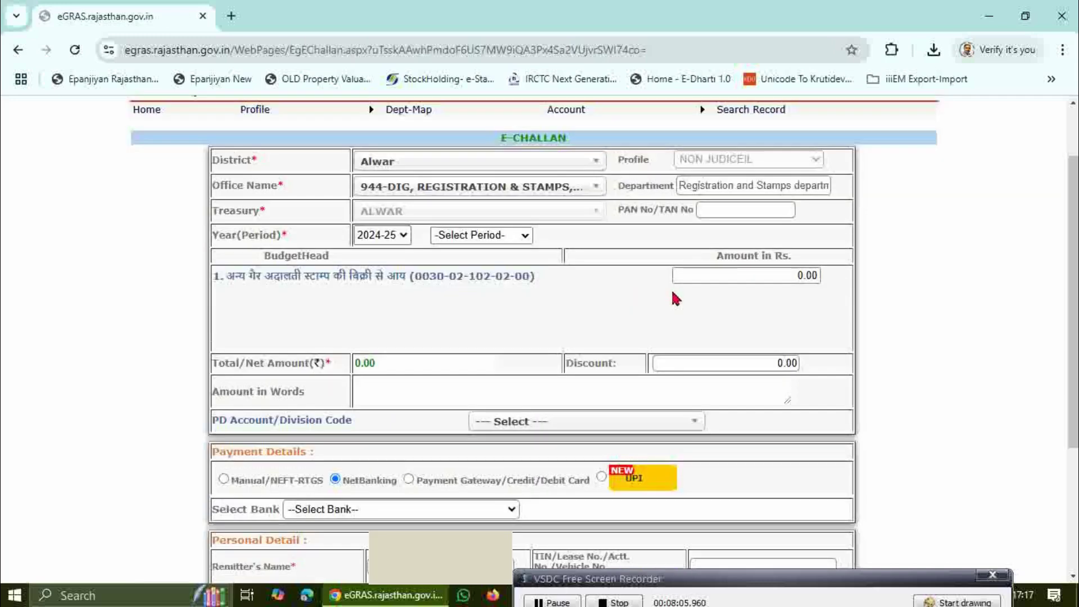
Enter a PAN of ABCP and dismiss the invalid PAN warning.
left_click(753, 210)
type("ABCP")
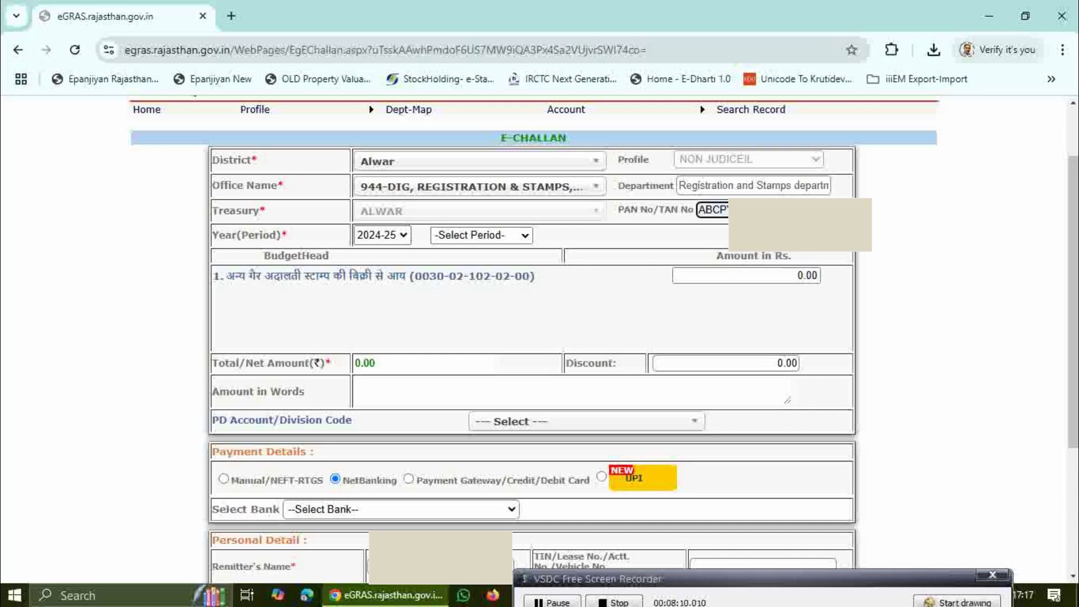
key("Tab")
left_click(679, 149)
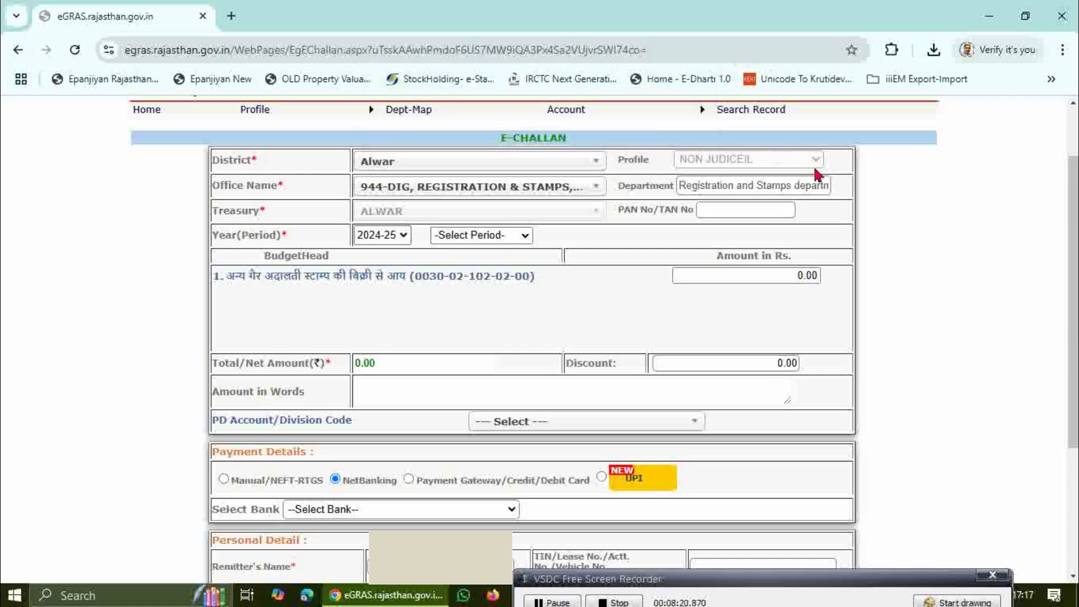
Switch the financial year to 2023-24 and back to 2024-25.
left_click(403, 235)
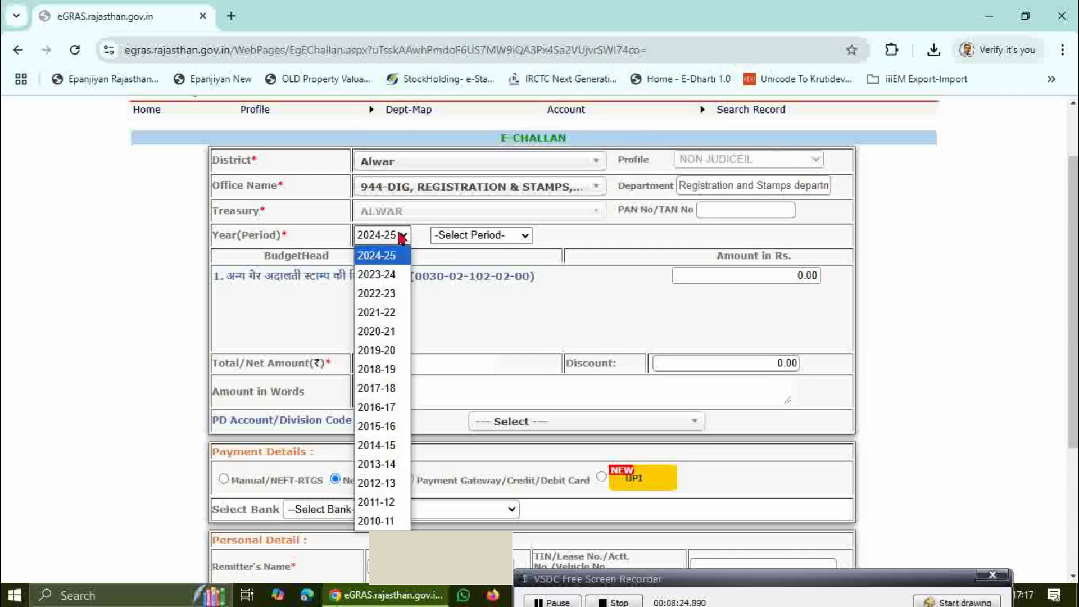
left_click(383, 275)
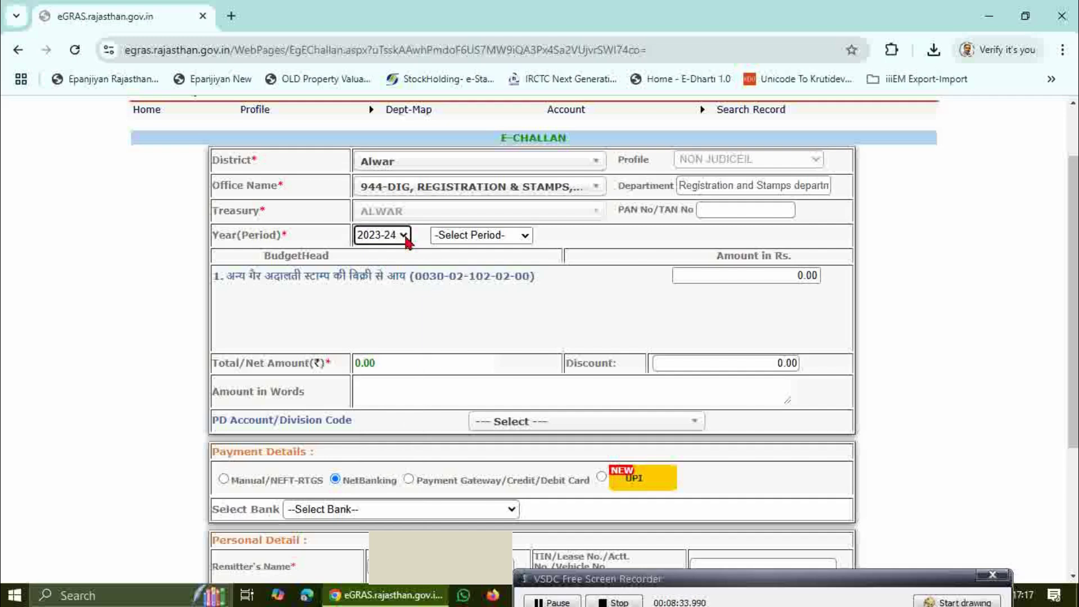
left_click(403, 236)
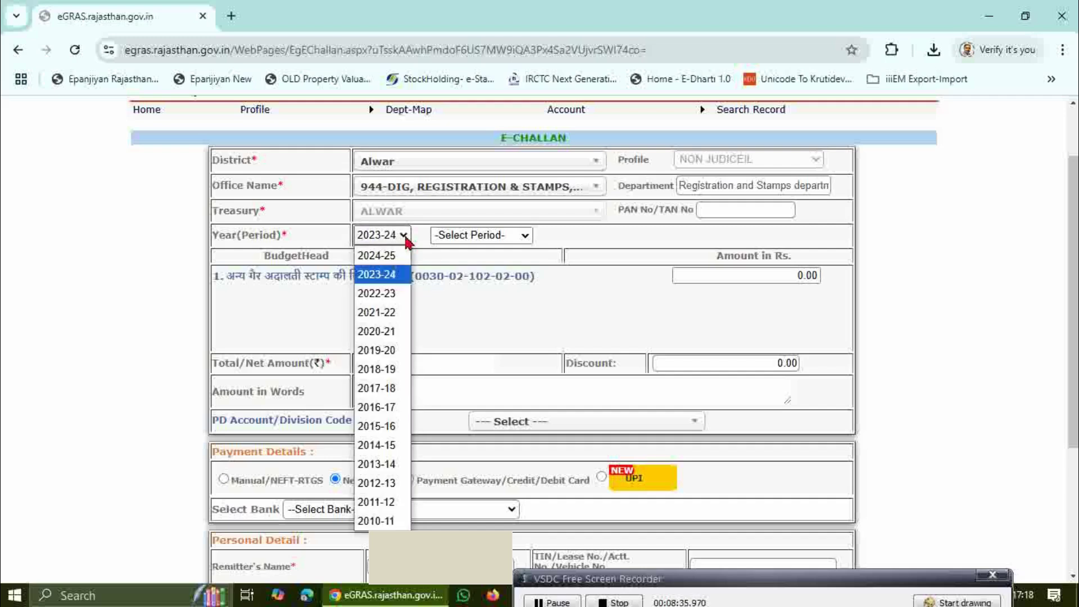
left_click(395, 254)
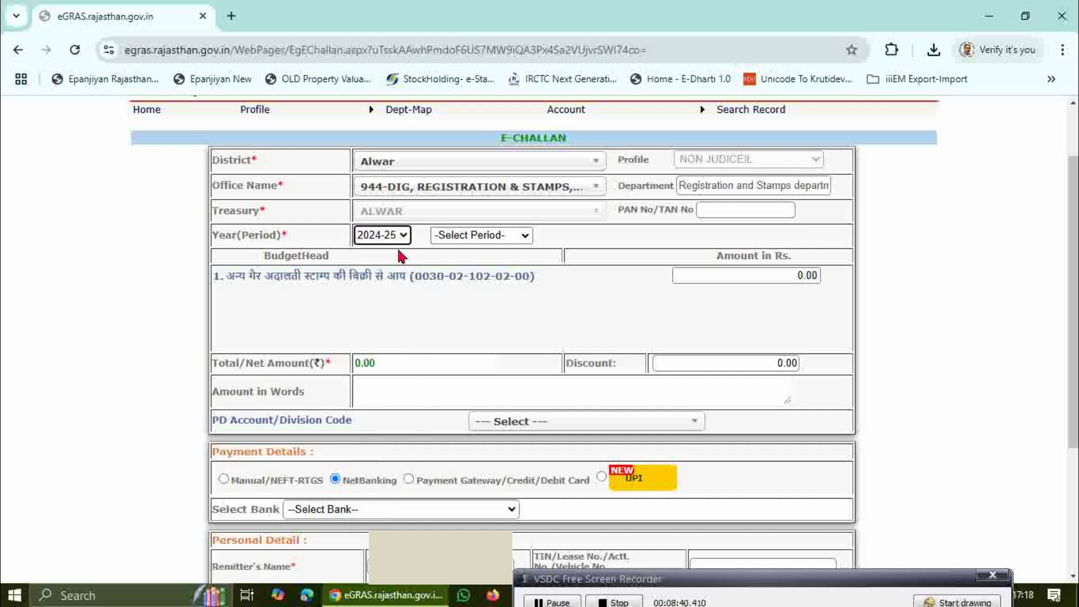
left_click(521, 242)
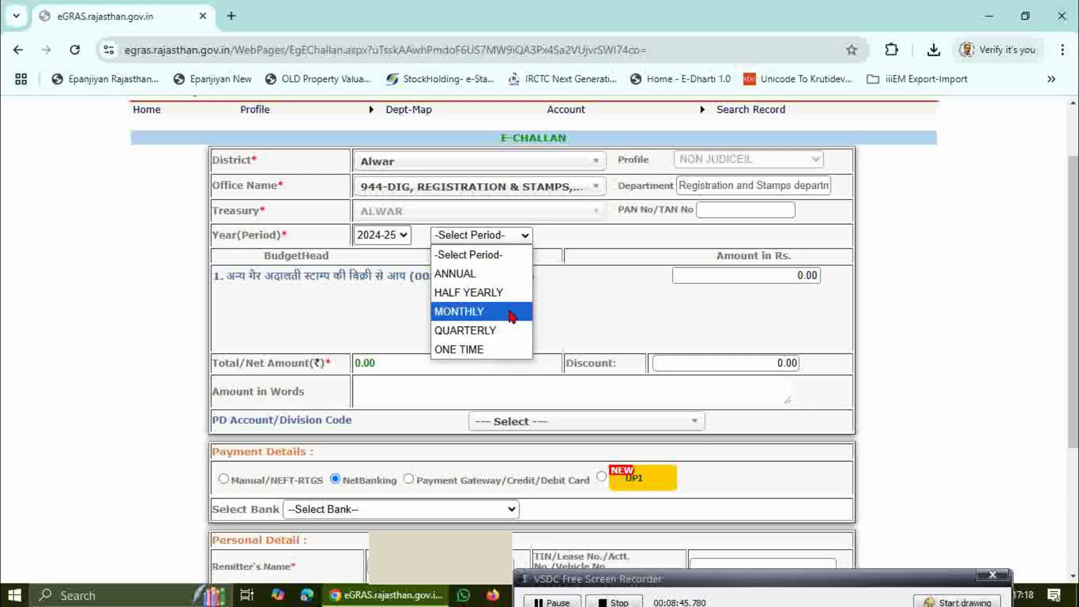
Make the challan period monthly for November.
left_click(512, 316)
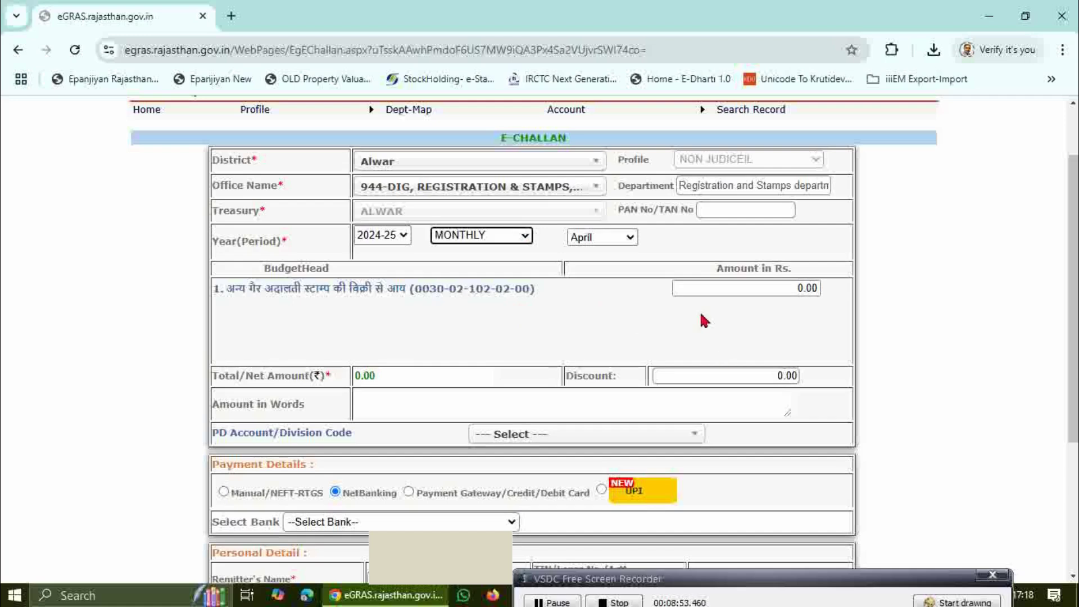
left_click(632, 237)
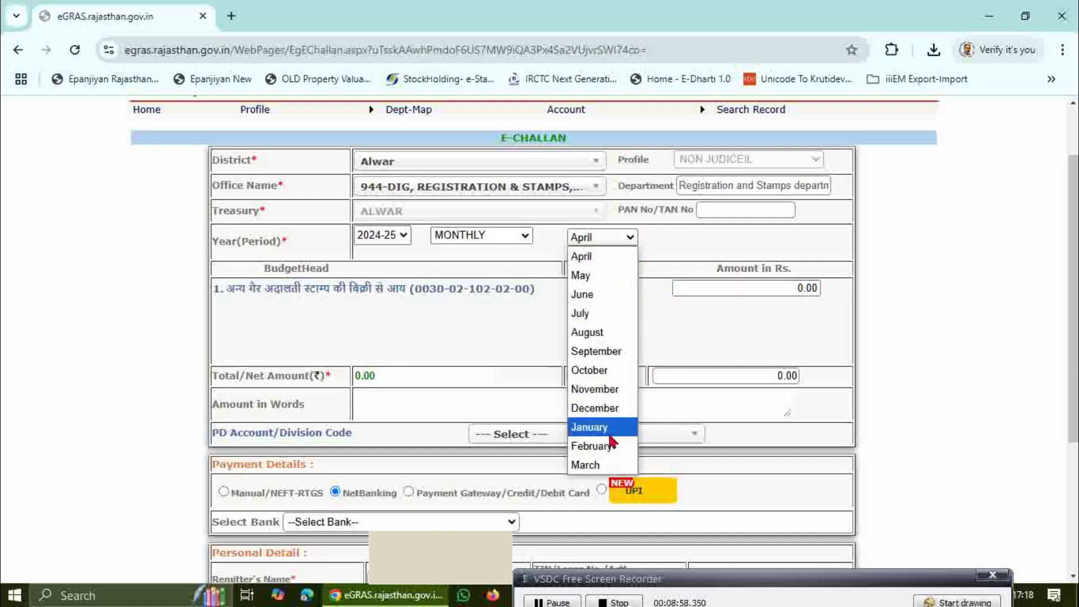
left_click(617, 396)
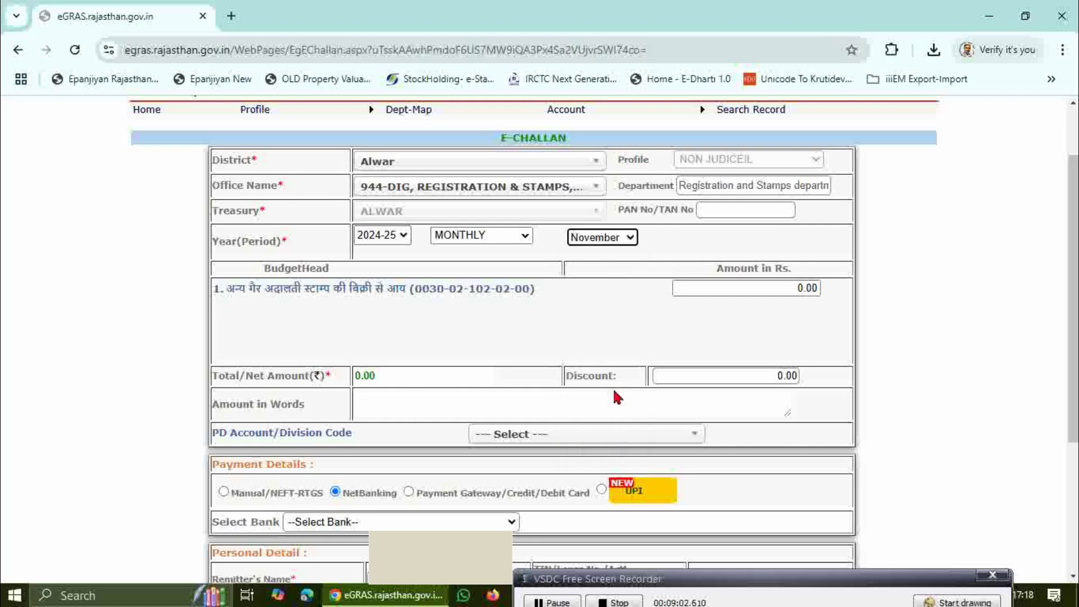
Enter 2000 rupees for the stamp head and begin entering a discount.
left_click(708, 288)
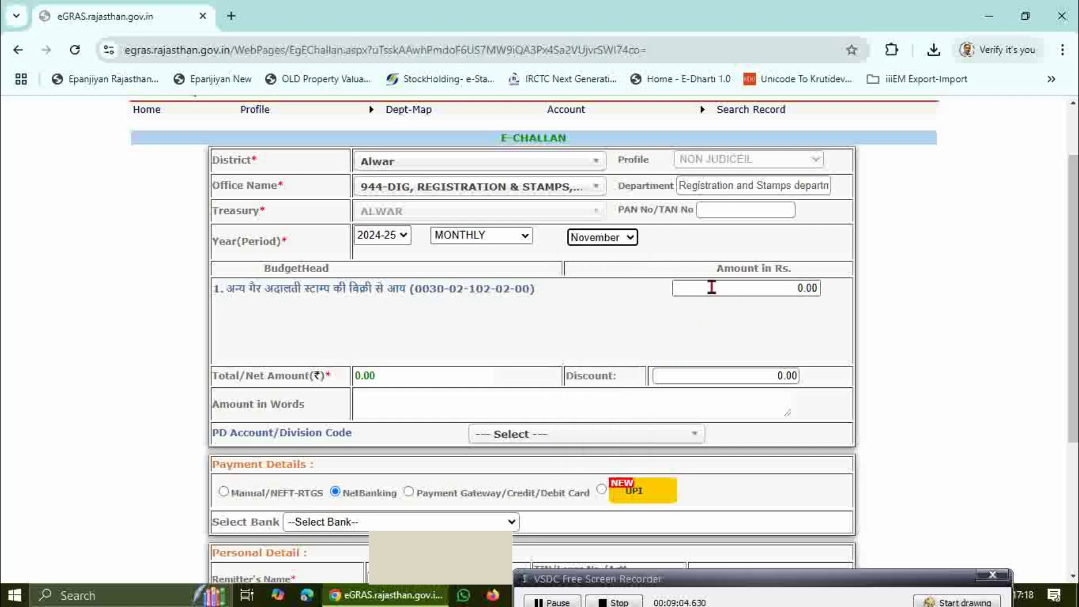
type("200")
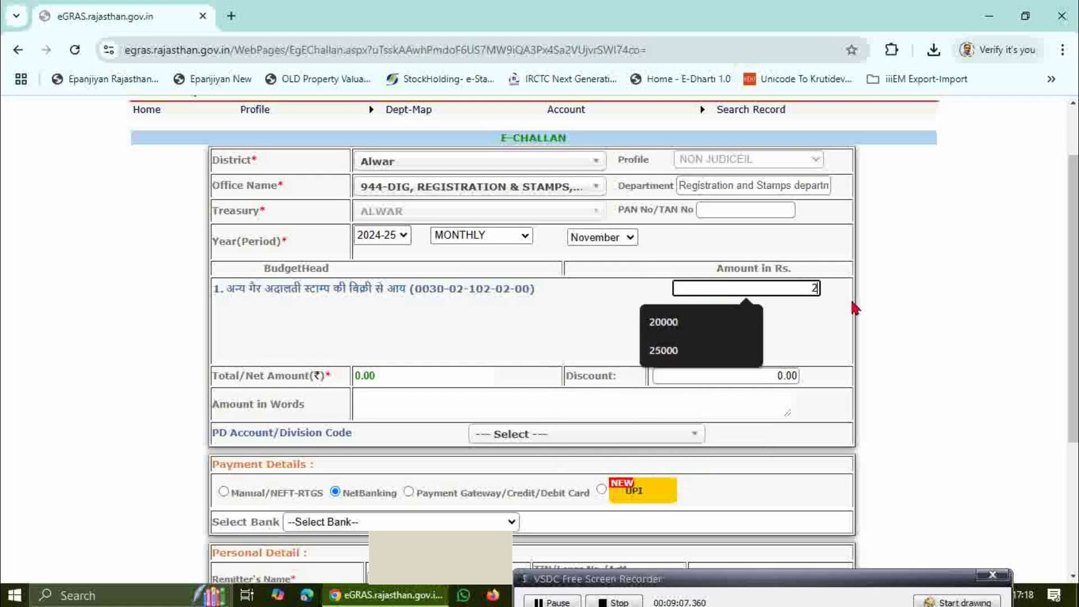
left_click(855, 308)
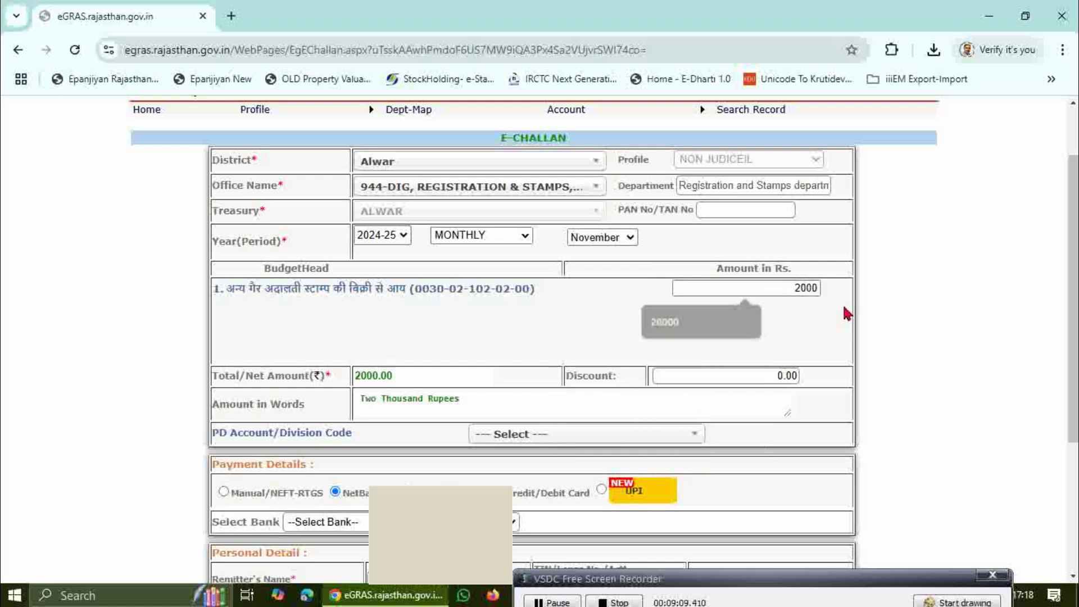
scroll(759, 310, "down", 1)
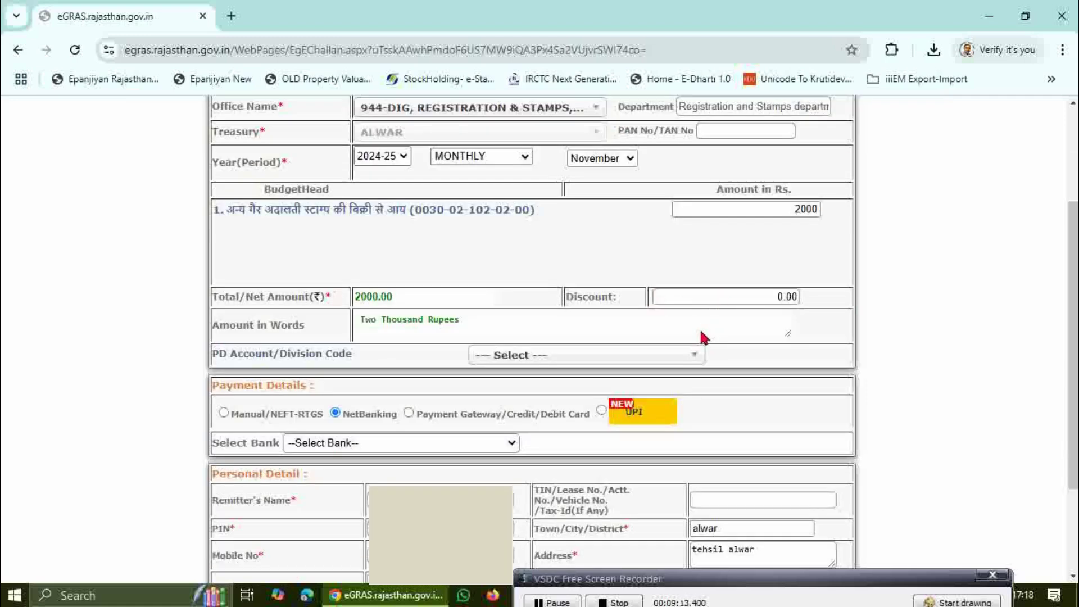
left_click(761, 298)
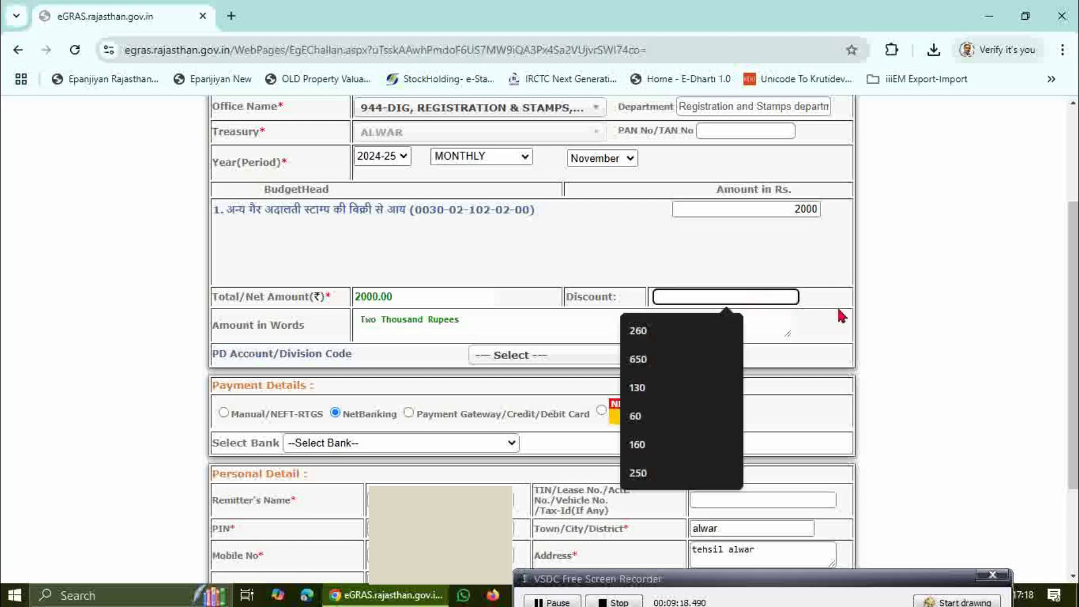
type("60")
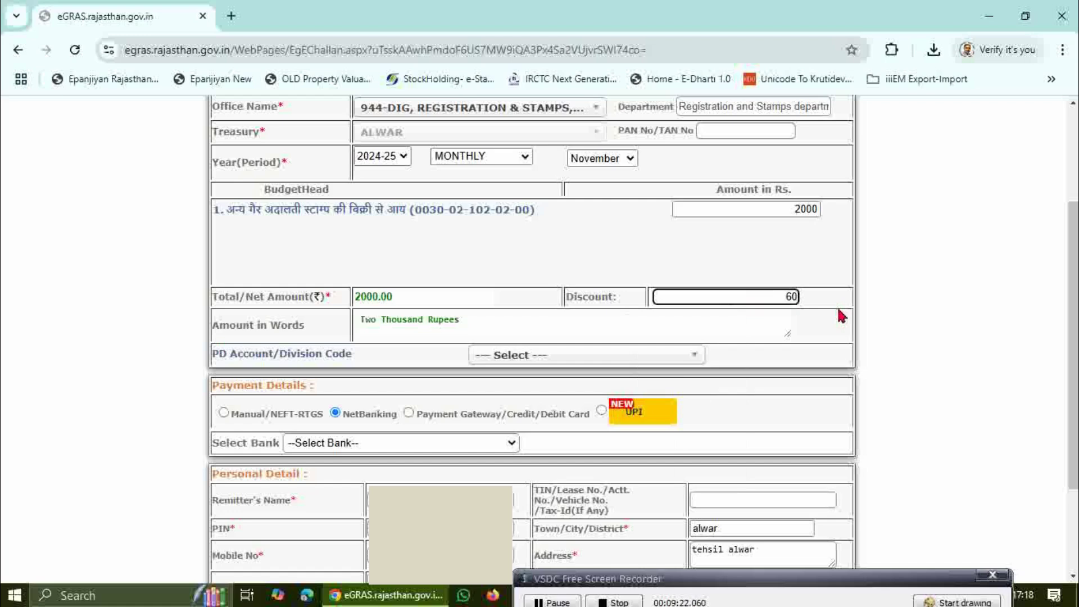
key("BackSpace")
key("BackSpace")
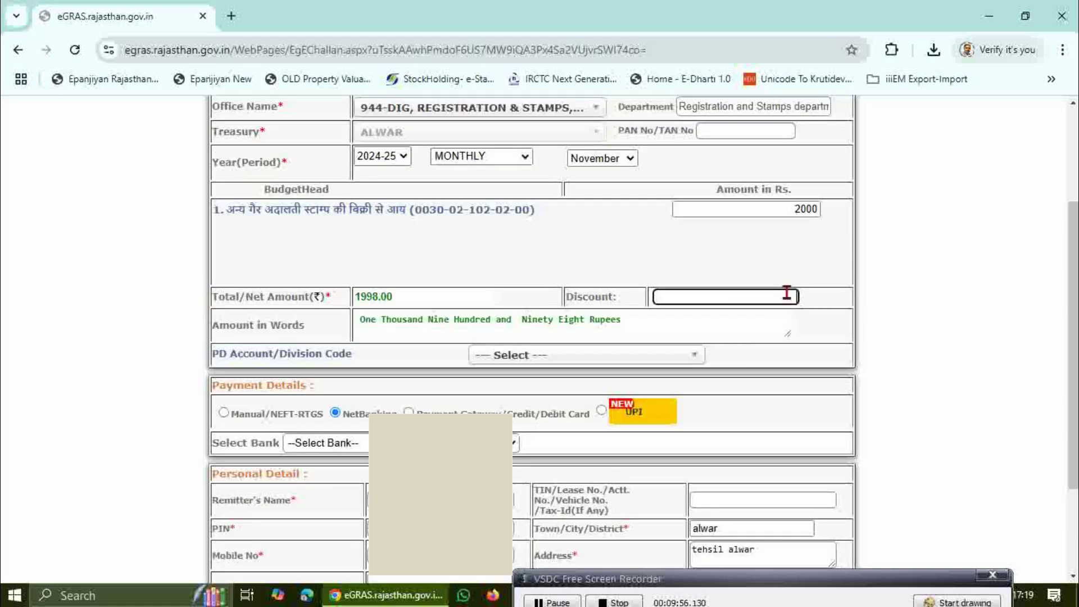
Re-enter the discount and choose manual cash payment through SBI AnyWhere bank.
left_click(783, 294)
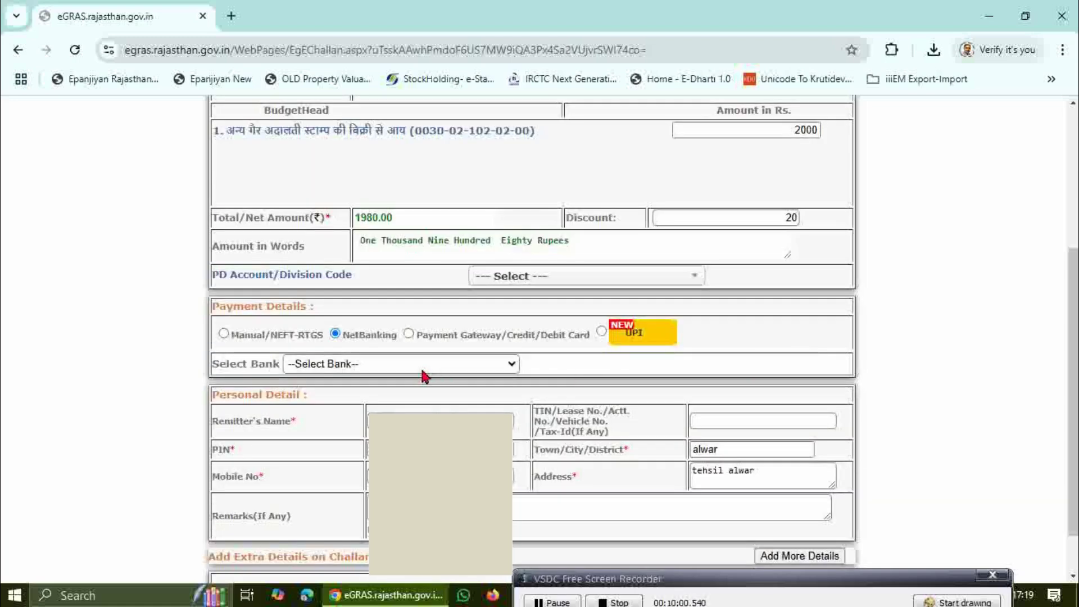
scroll(423, 376, "down", 1)
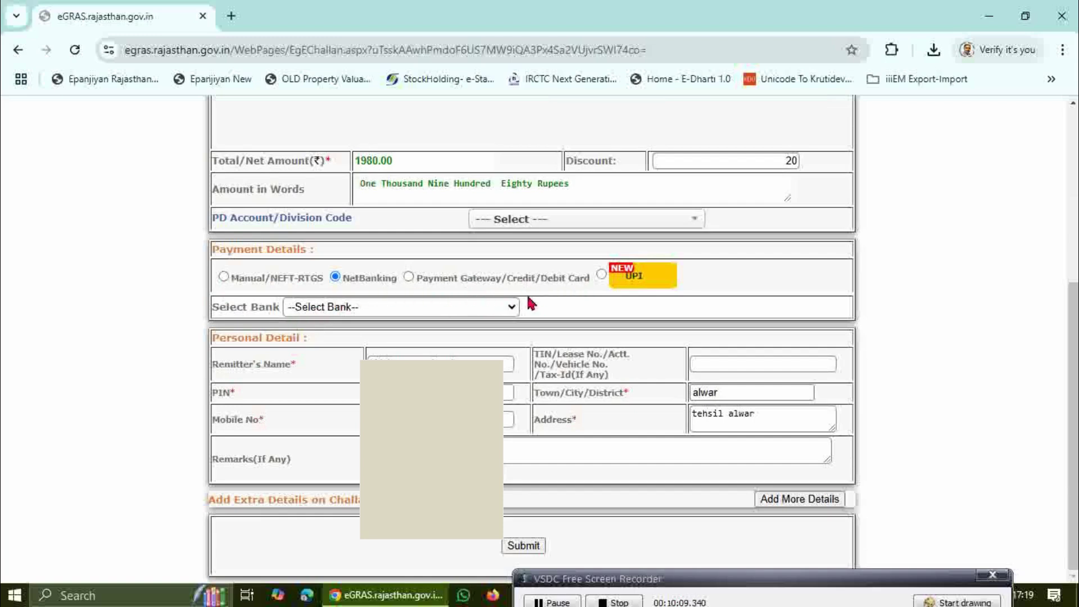
mouse_move(645, 283)
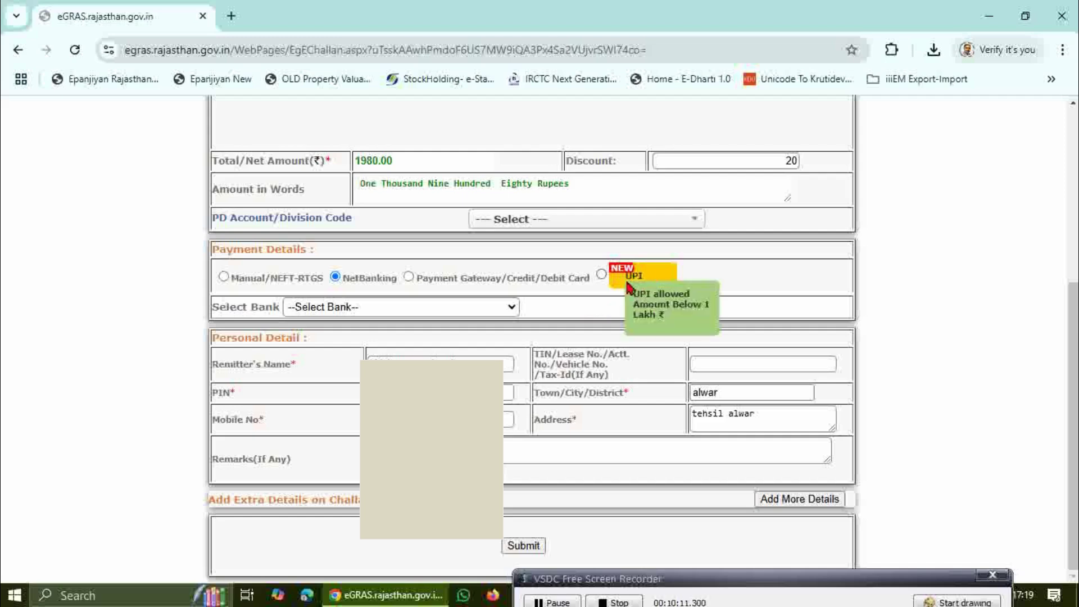
left_click(224, 277)
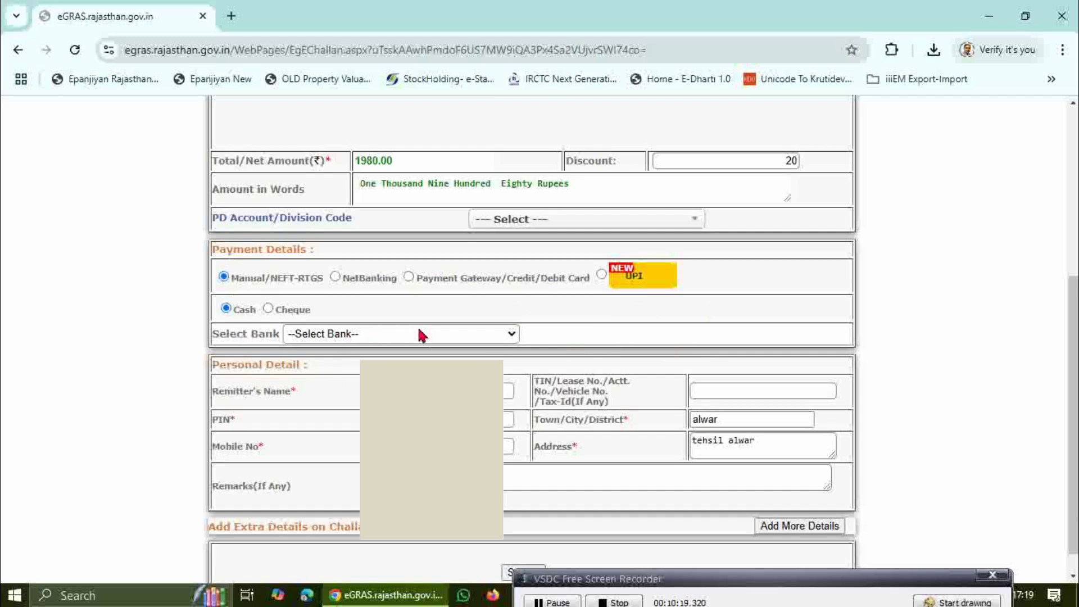
left_click(465, 336)
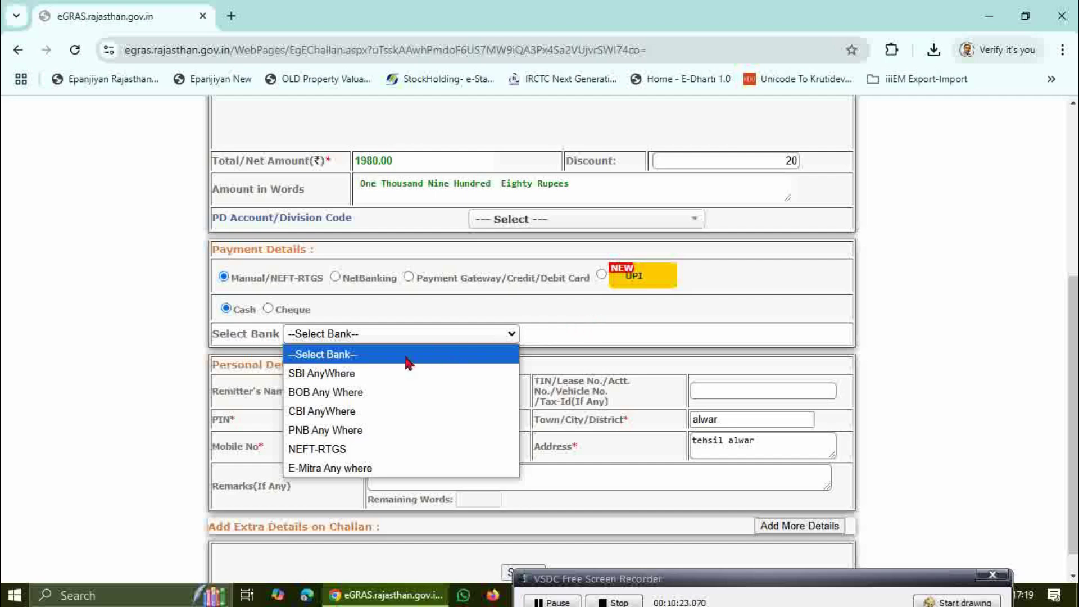
left_click(369, 374)
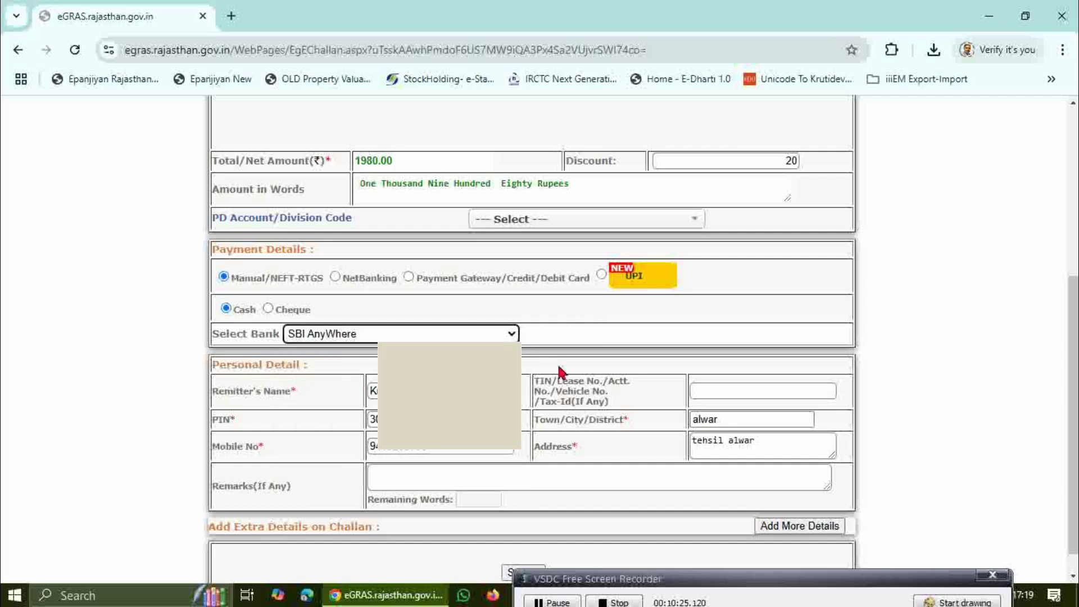
Fill in TIN 111 and remarks, then submit the challan.
scroll(529, 359, "down", 1)
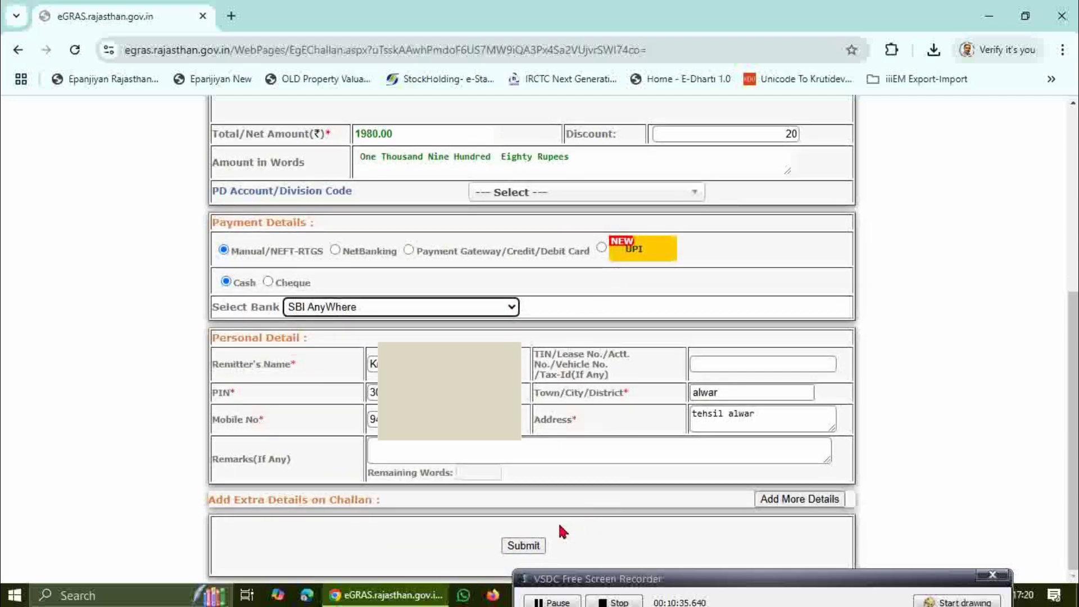
left_click(809, 365)
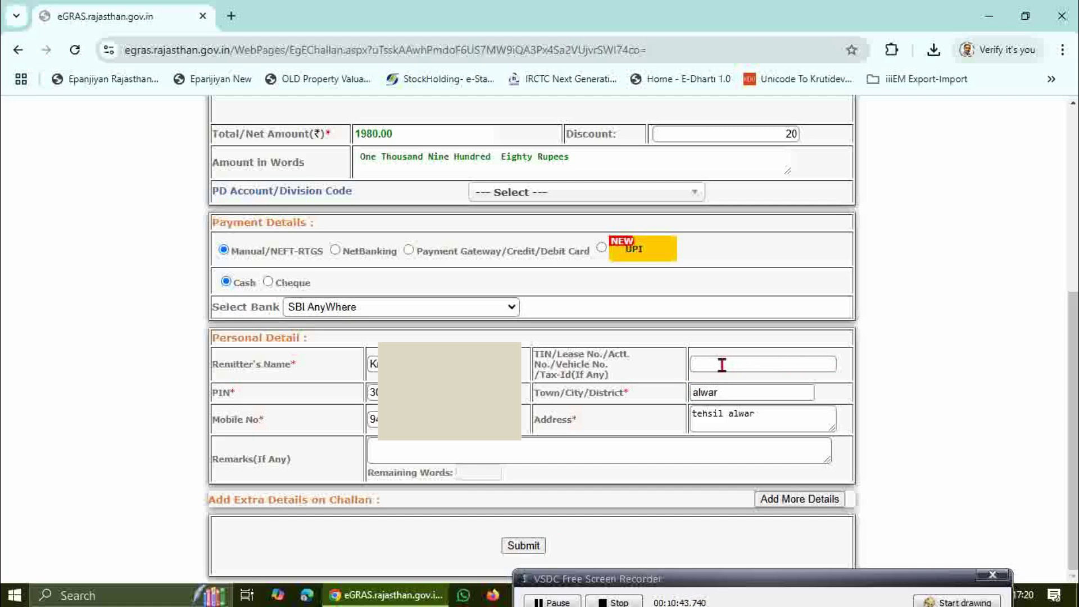
type("111")
left_click(444, 454)
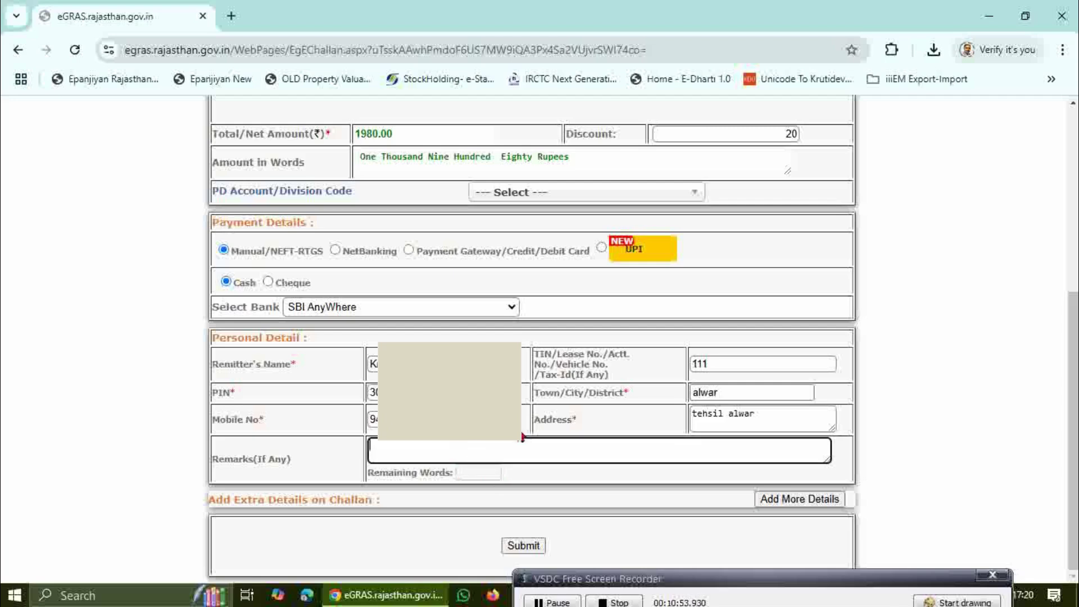
type("nj")
type("j")
left_click(924, 430)
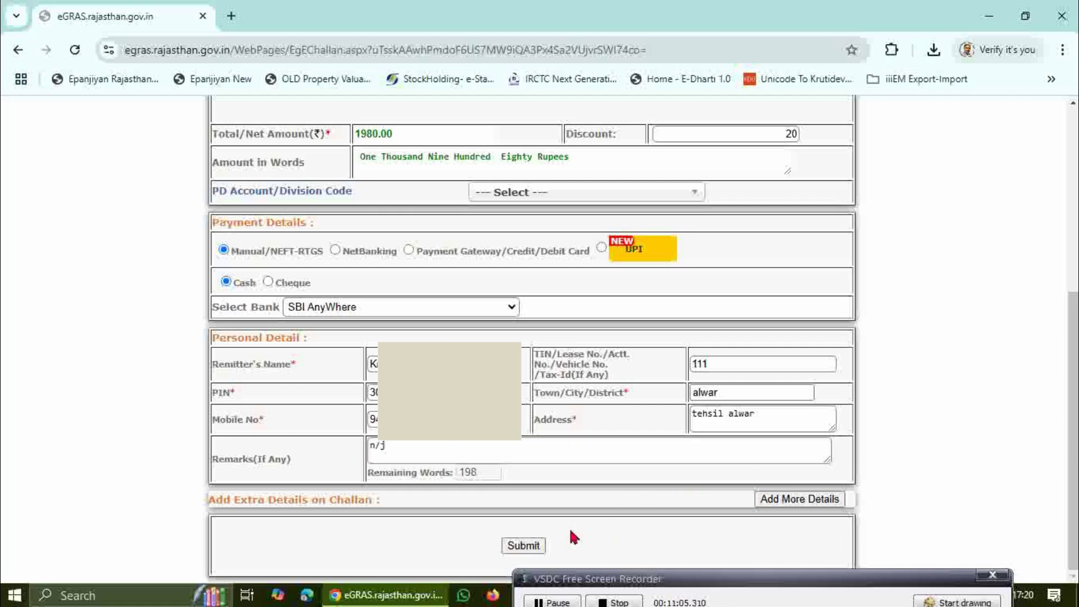
left_click(534, 546)
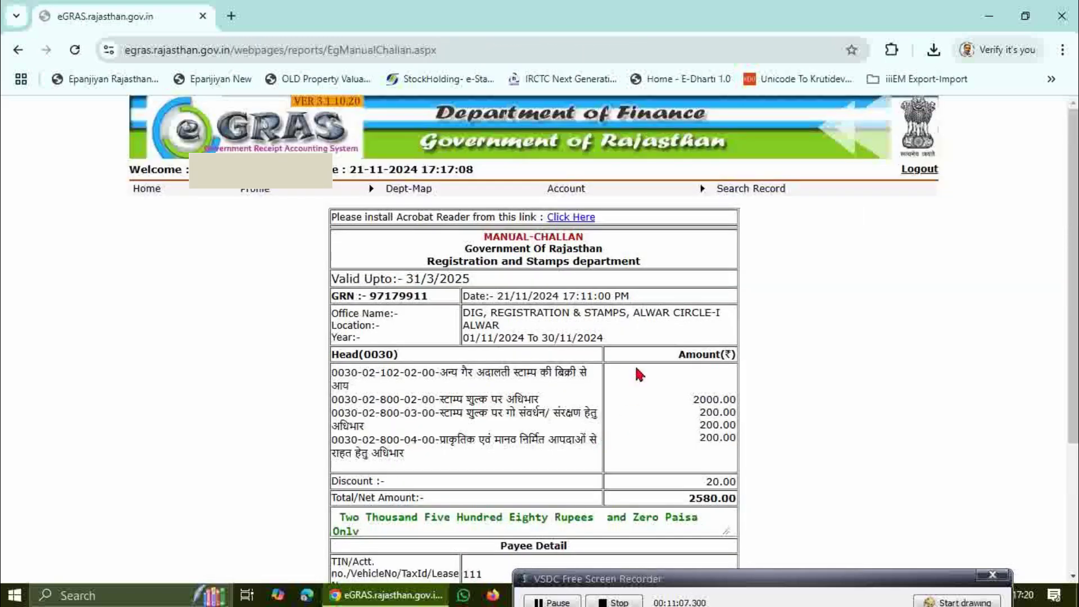
Review the Manual-Challan with its 2580.00 total and download it as a PDF.
scroll(569, 337, "down", 3)
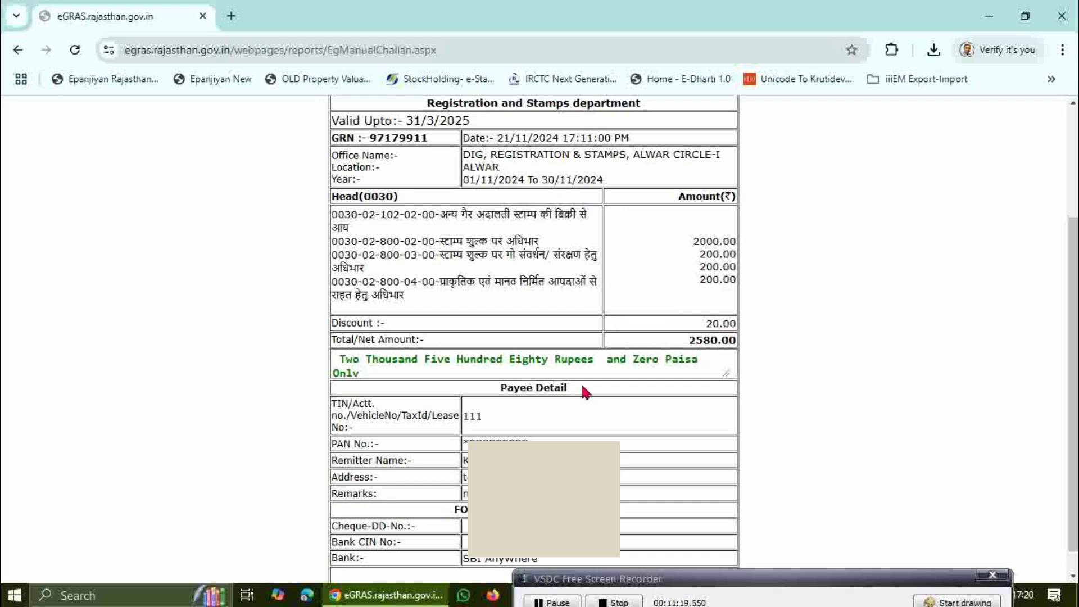
scroll(584, 389, "down", 1)
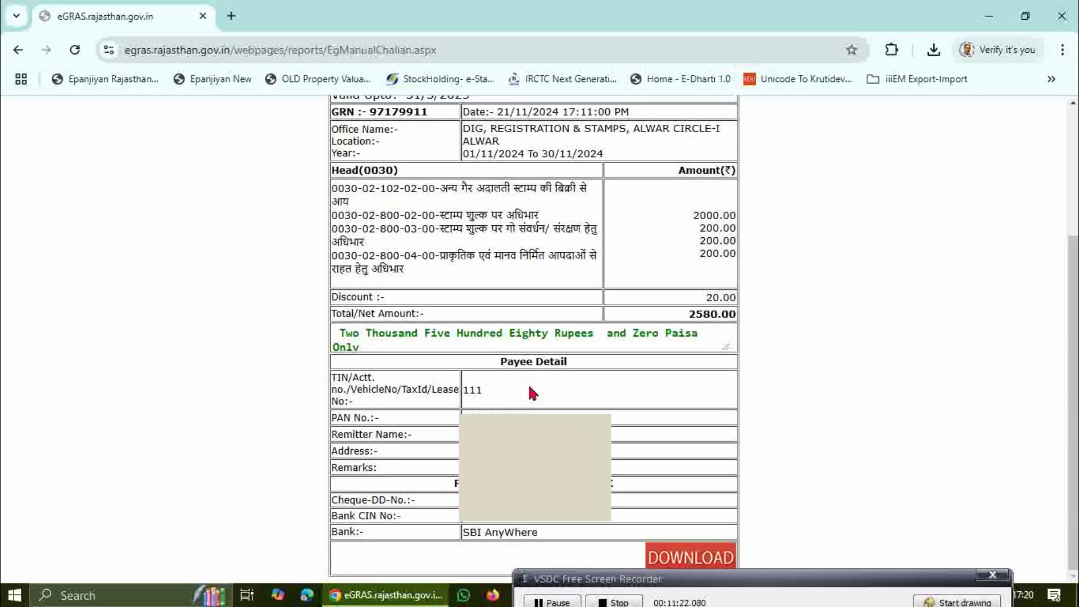
left_click(696, 558)
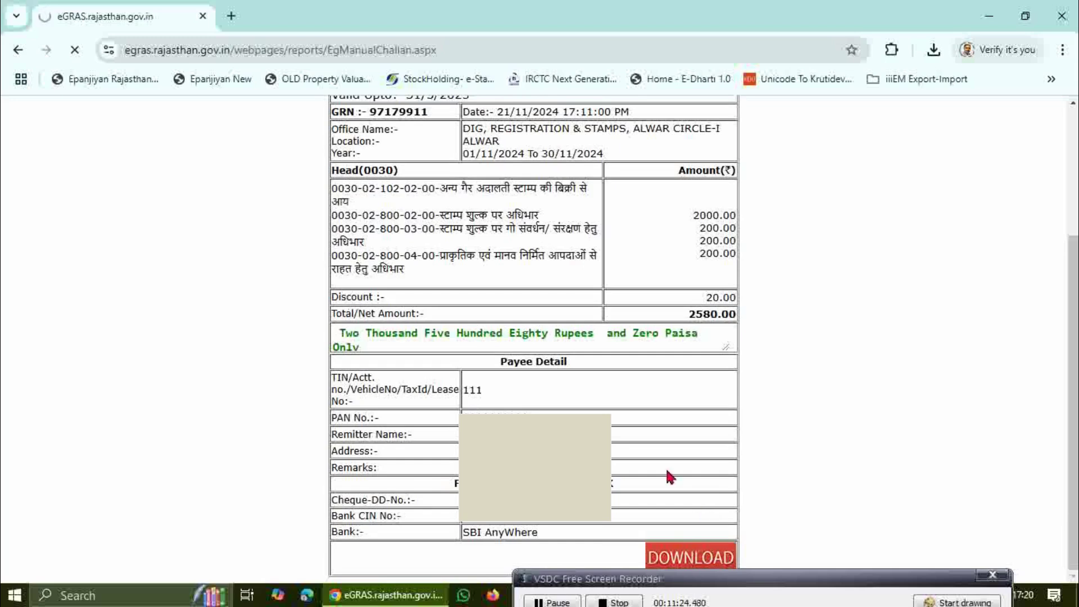